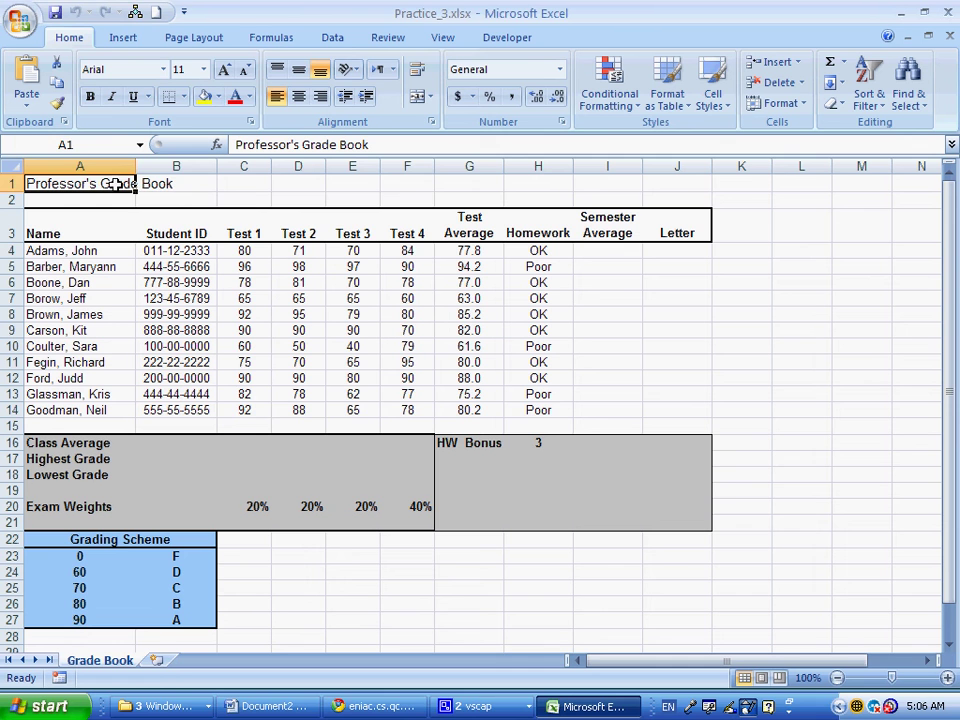
Merge and centre the title across A1:J1 with a yellow fill and 16-pt font
{"action": "left_click_drag", "start_coordinate": [116, 184], "coordinate": [681, 188]}
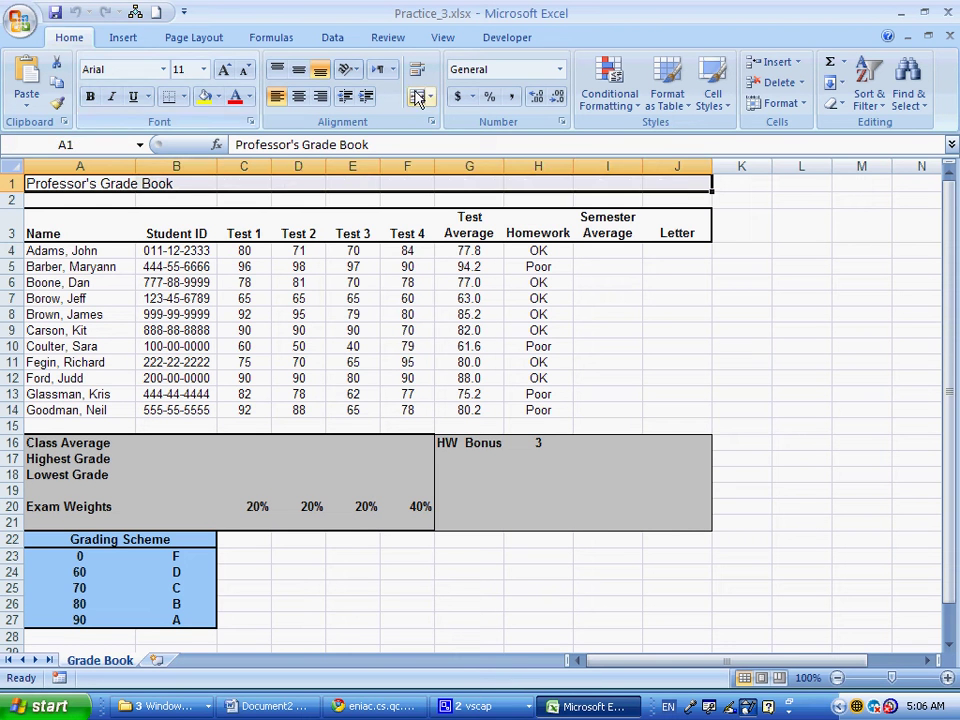
{"action": "left_click", "coordinate": [418, 97]}
{"action": "left_click", "coordinate": [206, 99]}
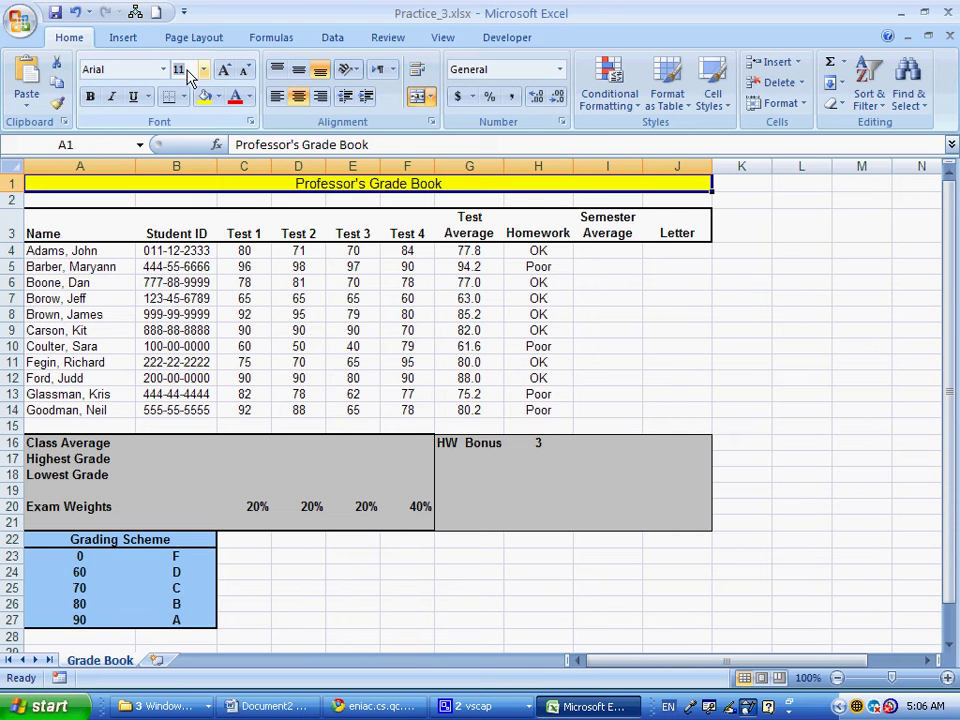
{"action": "type", "text": "16"}
{"action": "key", "text": "Return"}
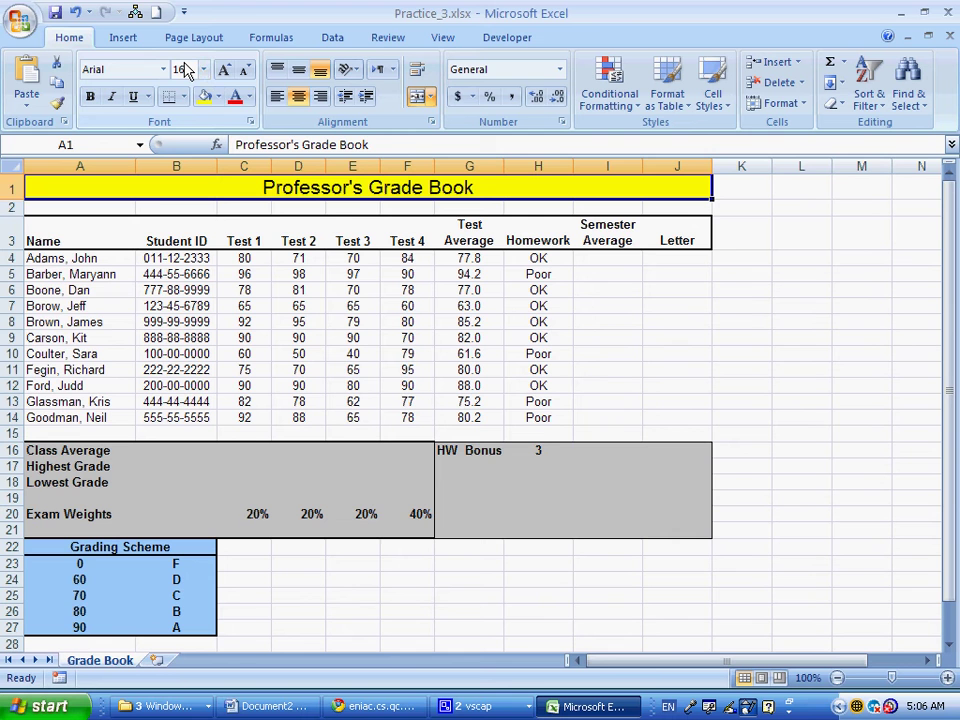
Set row 1's height to 26
{"action": "right_click", "coordinate": [10, 190]}
{"action": "left_click", "coordinate": [80, 374]}
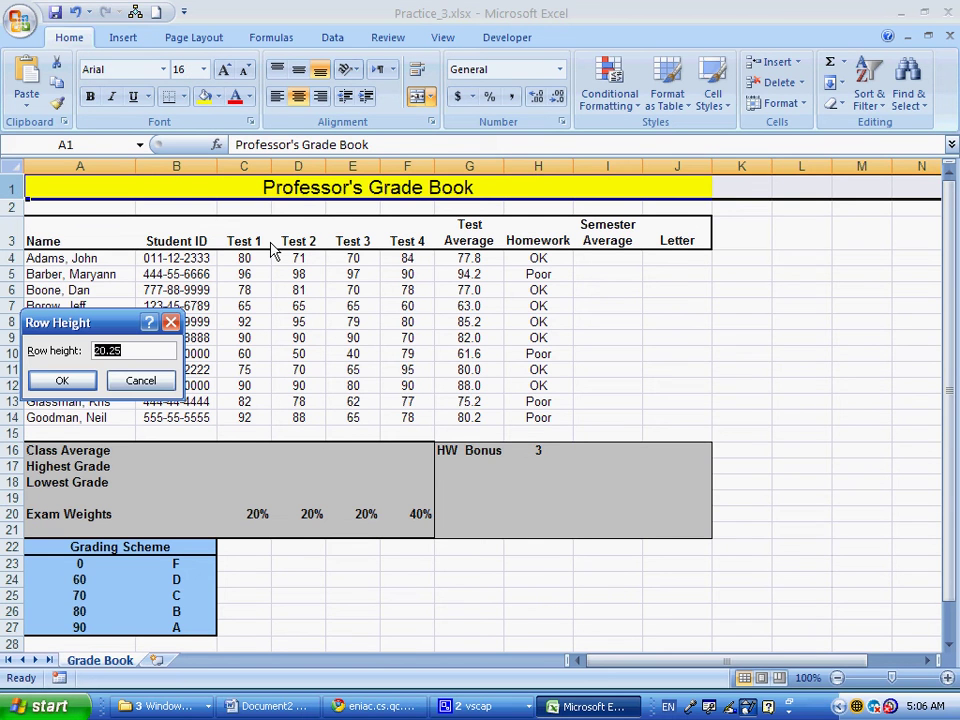
{"action": "type", "text": "26"}
{"action": "key", "text": "Return"}
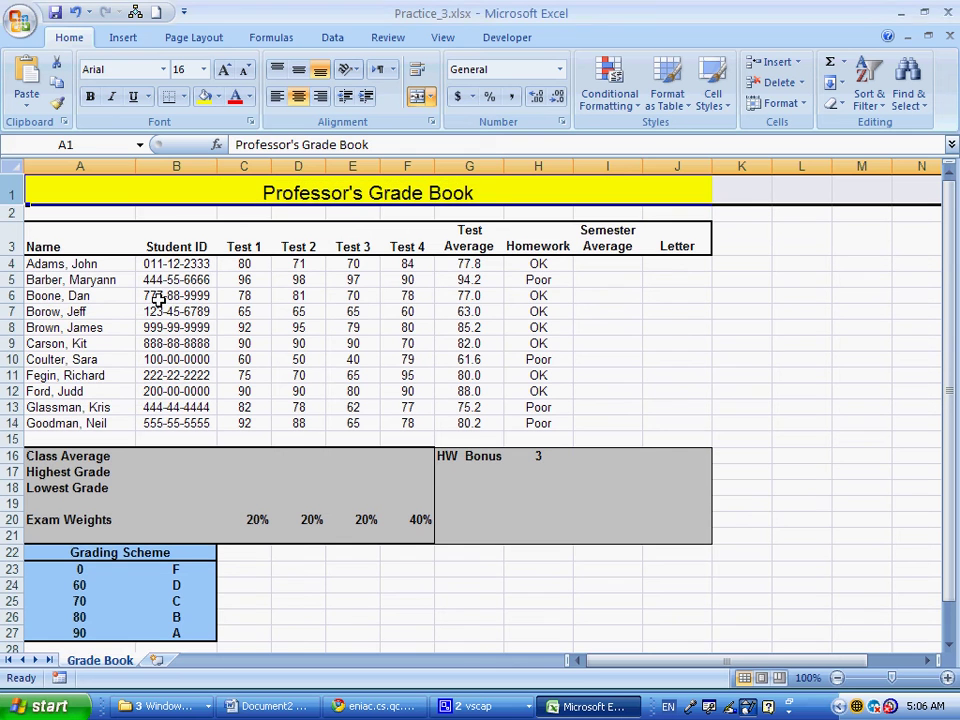
{"action": "left_click", "coordinate": [165, 327]}
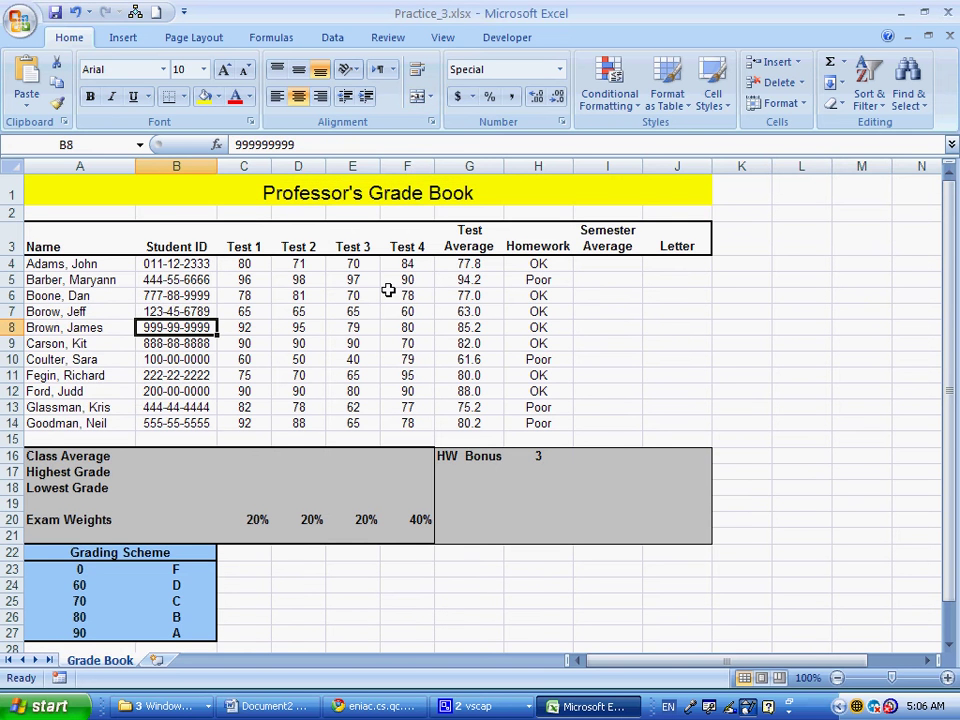
Start the I4 formula as =G4+IF(H4, referencing the test average and homework status
{"action": "left_click", "coordinate": [603, 261]}
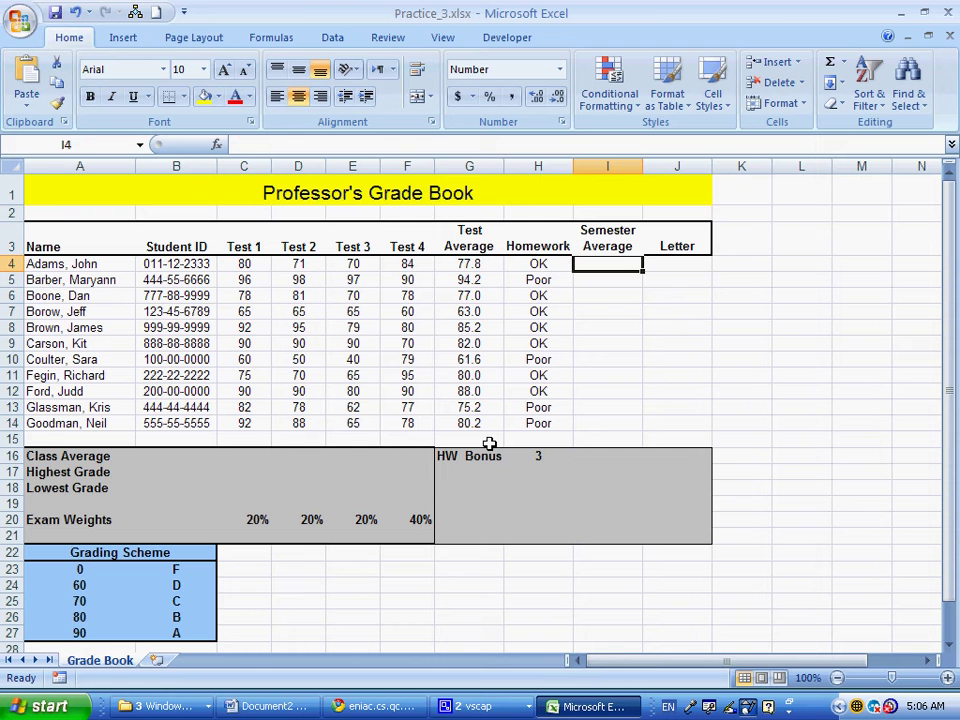
{"action": "type", "text": "="}
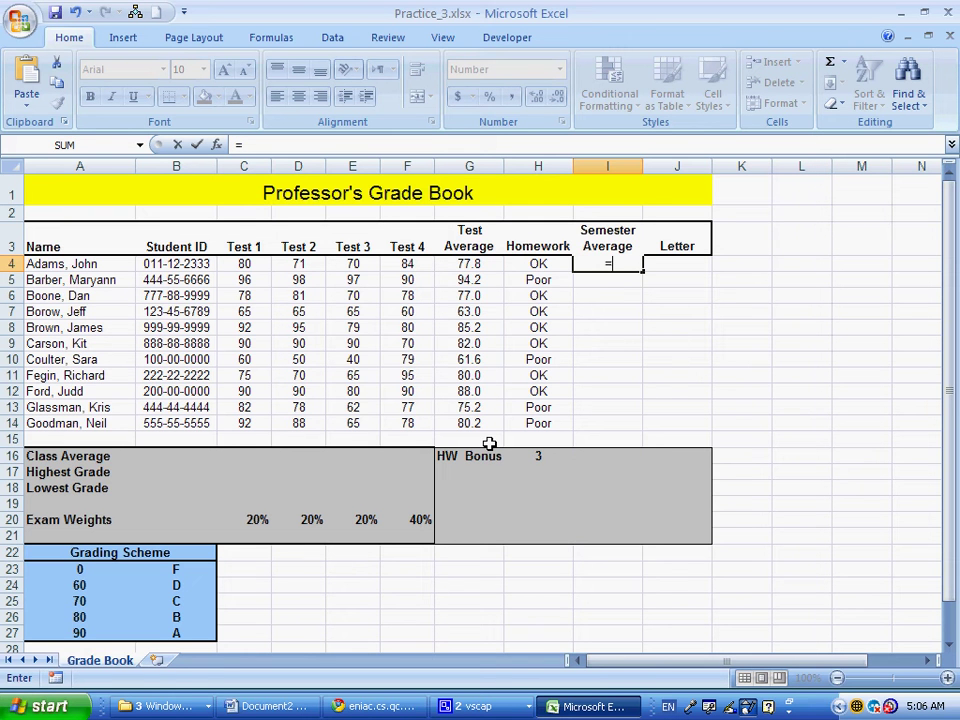
{"action": "left_click", "coordinate": [484, 262]}
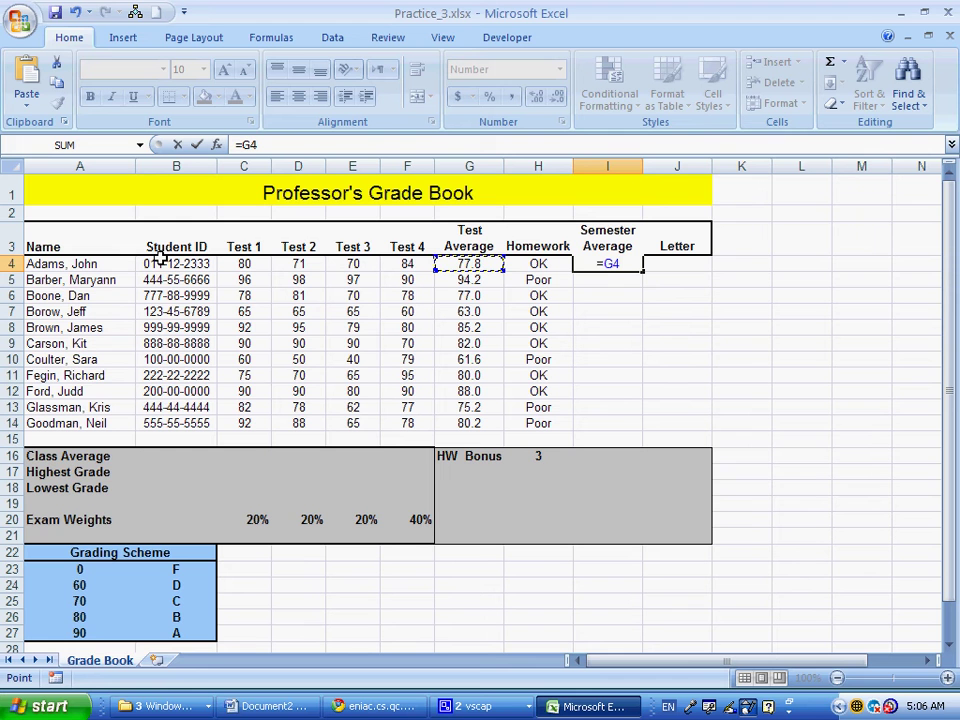
{"action": "type", "text": "*"}
{"action": "key", "text": "BackSpace"}
{"action": "type", "text": "+I"}
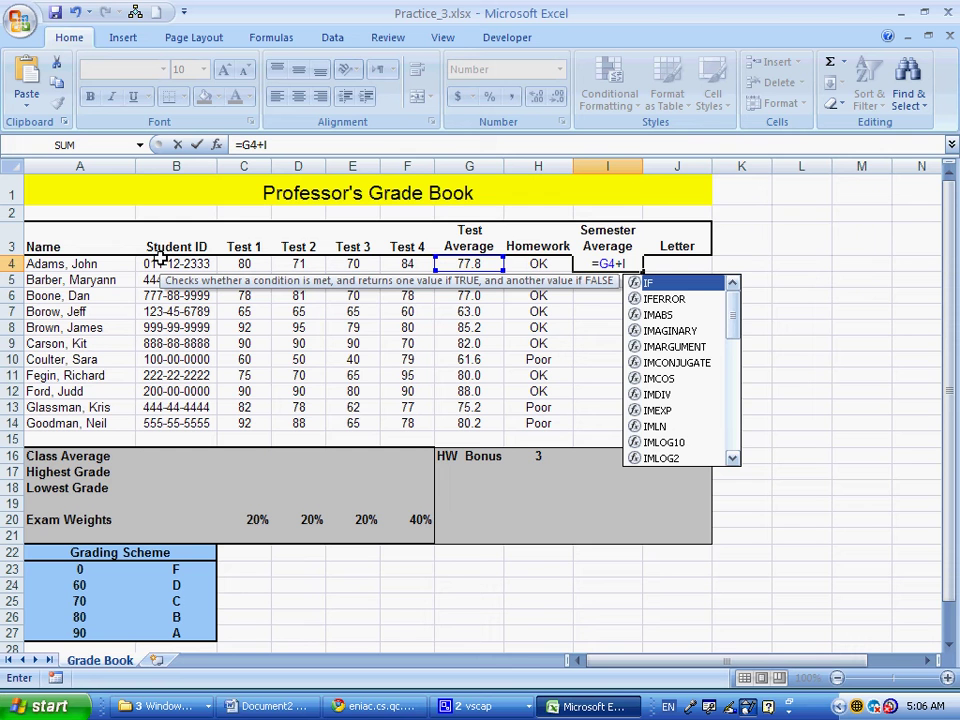
{"action": "type", "text": "F"}
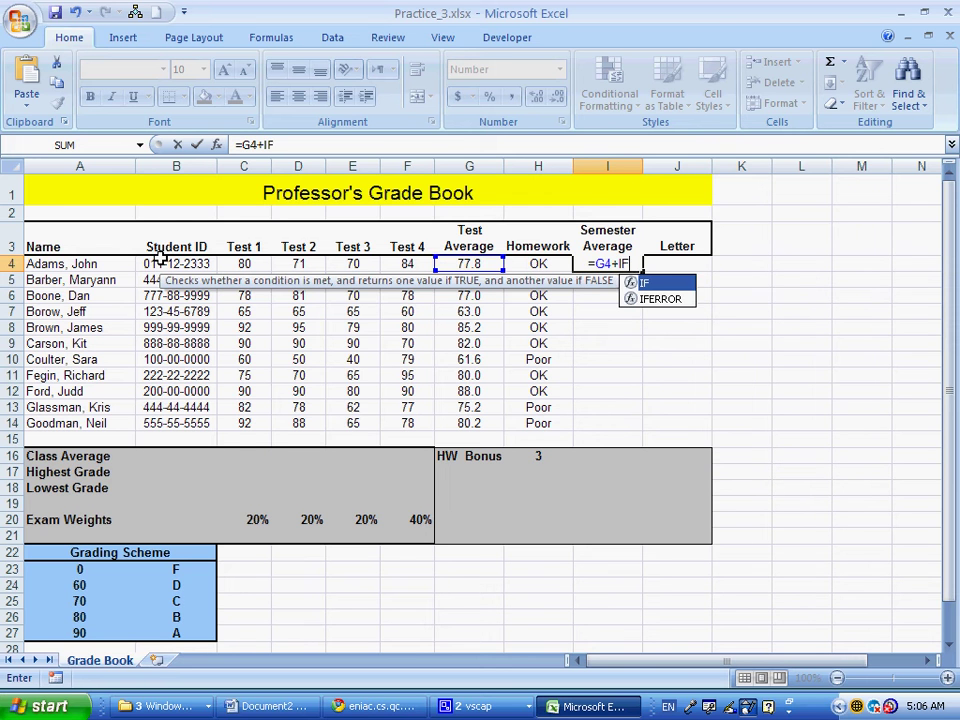
{"action": "type", "text": "("}
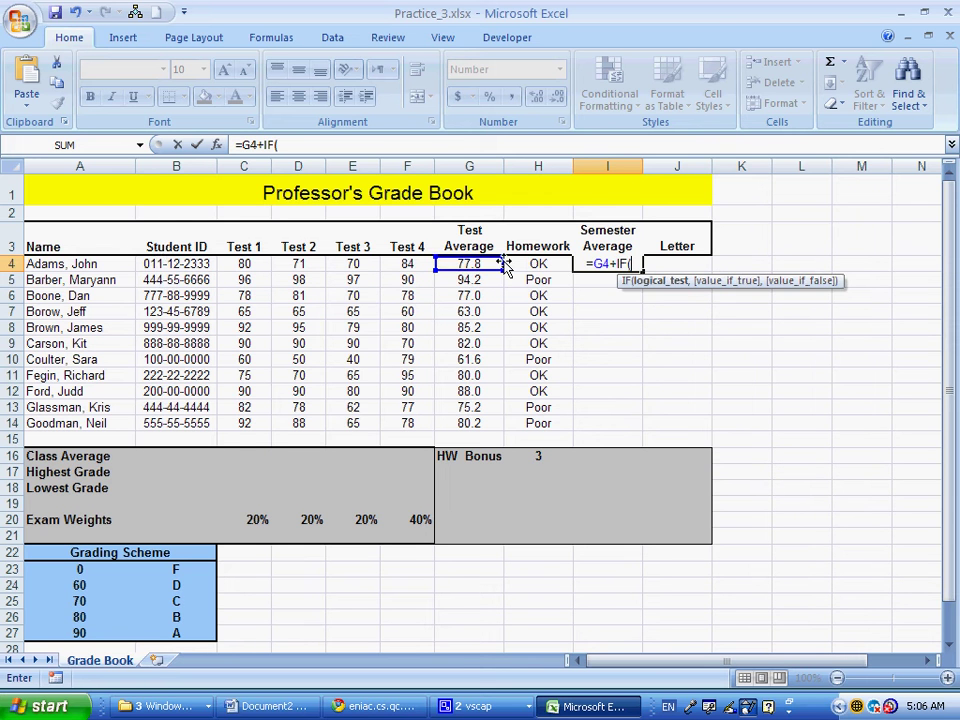
{"action": "left_click", "coordinate": [507, 268]}
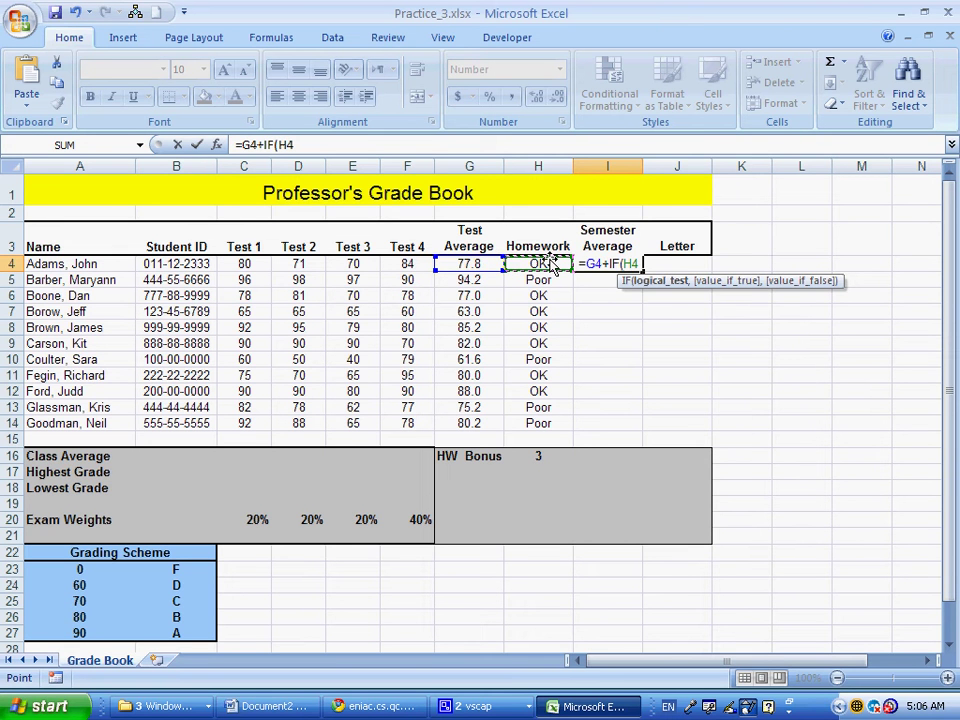
Finish =G4+IF(H4="OK",$H$16) in I4 and fill it down to I14
{"action": "type", "text": "="}
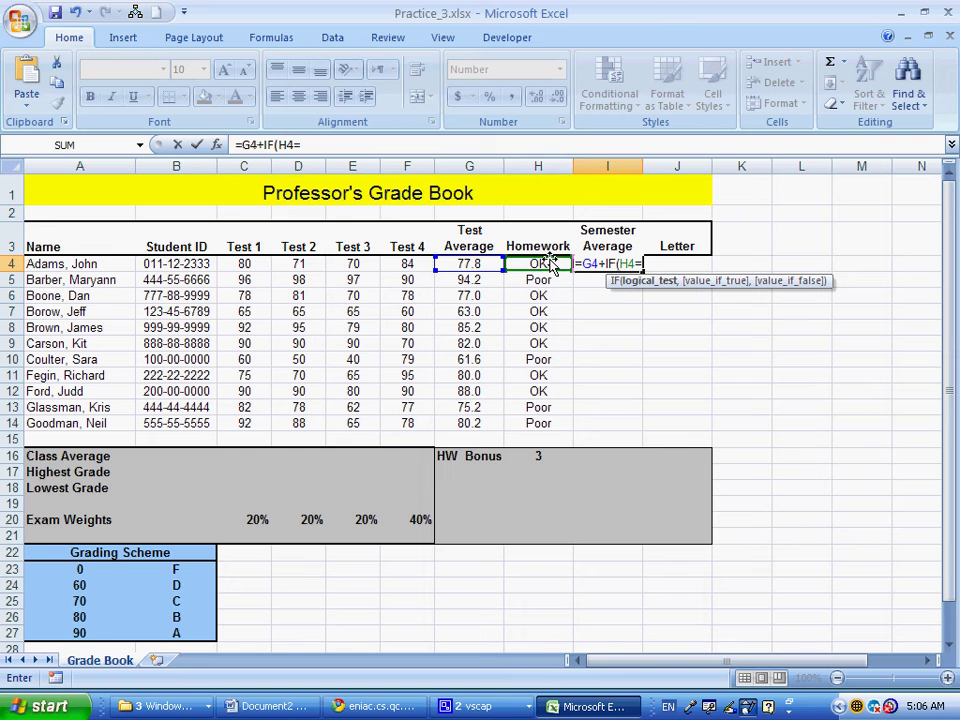
{"action": "type", "text": "\""}
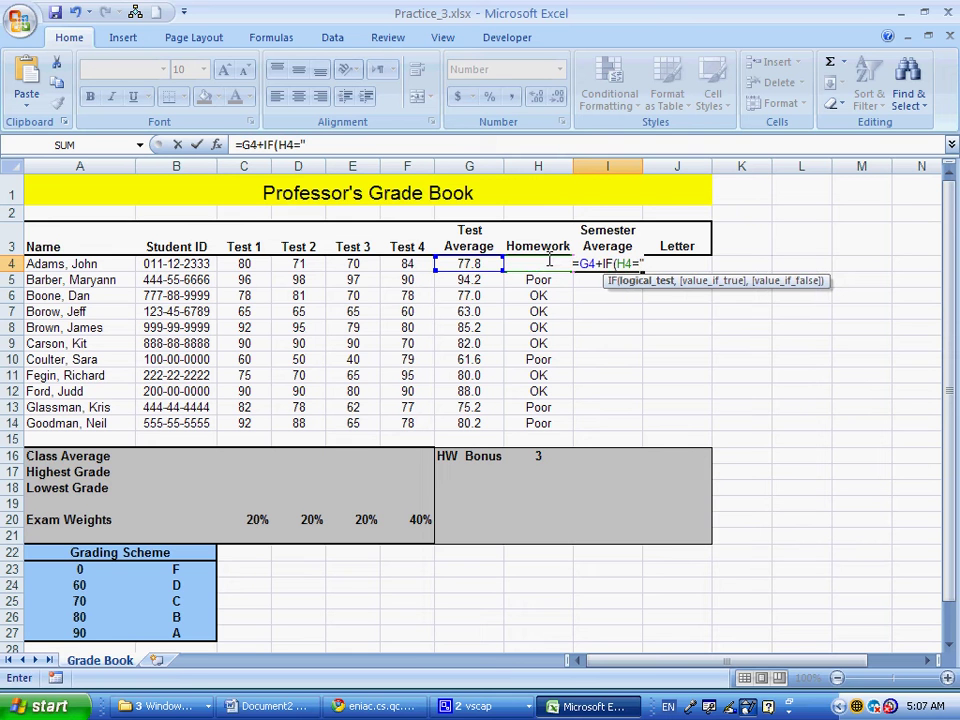
{"action": "type", "text": "OK\","}
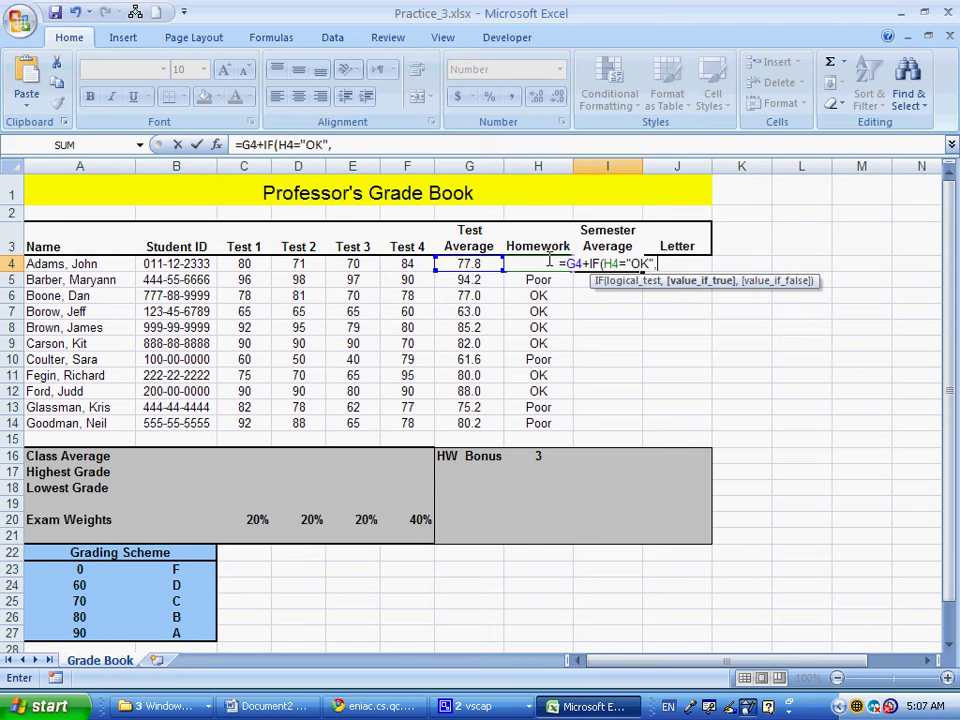
{"action": "left_click", "coordinate": [533, 456]}
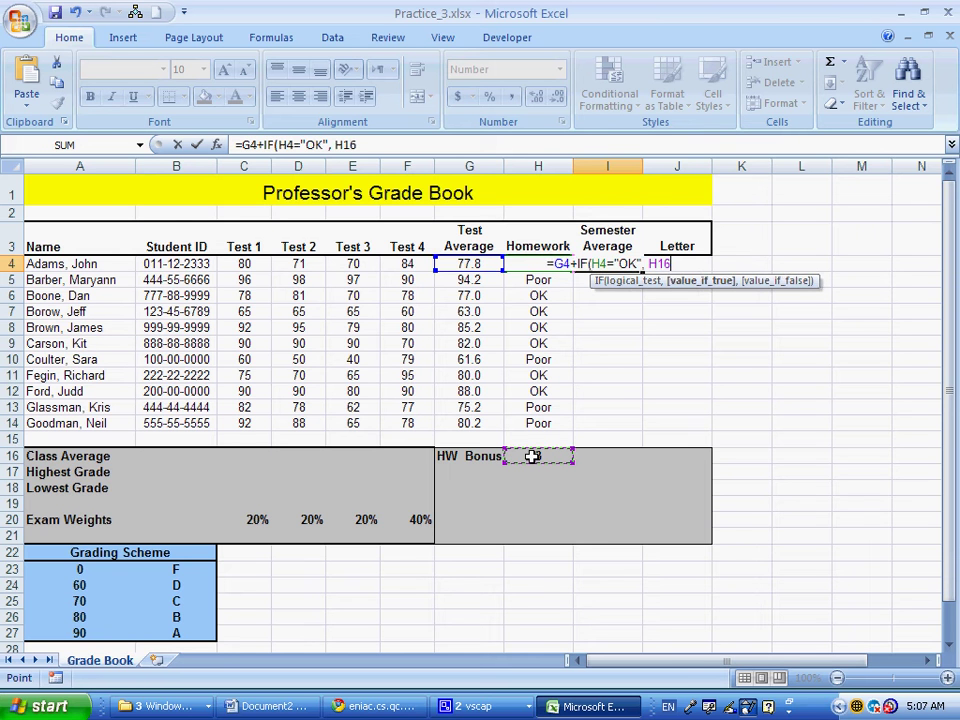
{"action": "key", "text": "F4"}
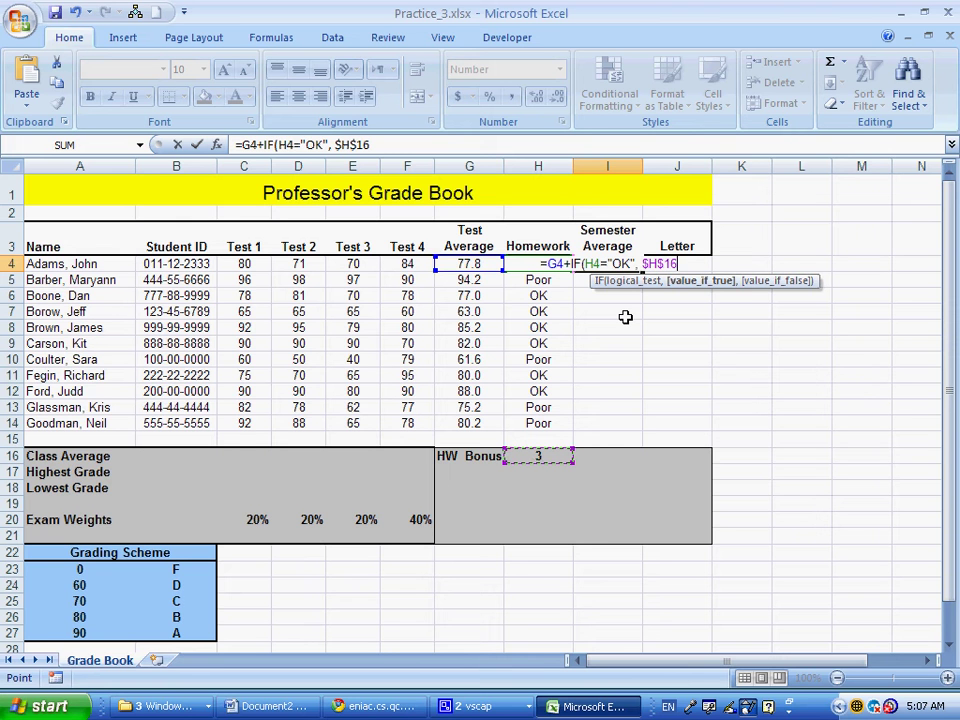
{"action": "type", "text": ")"}
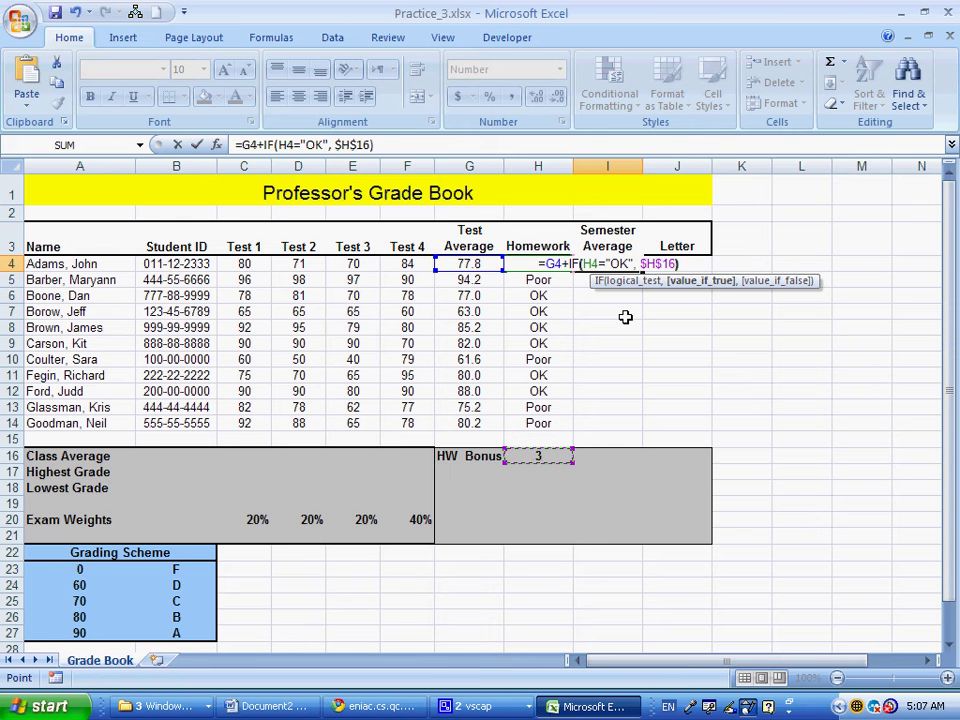
{"action": "key", "text": "Return"}
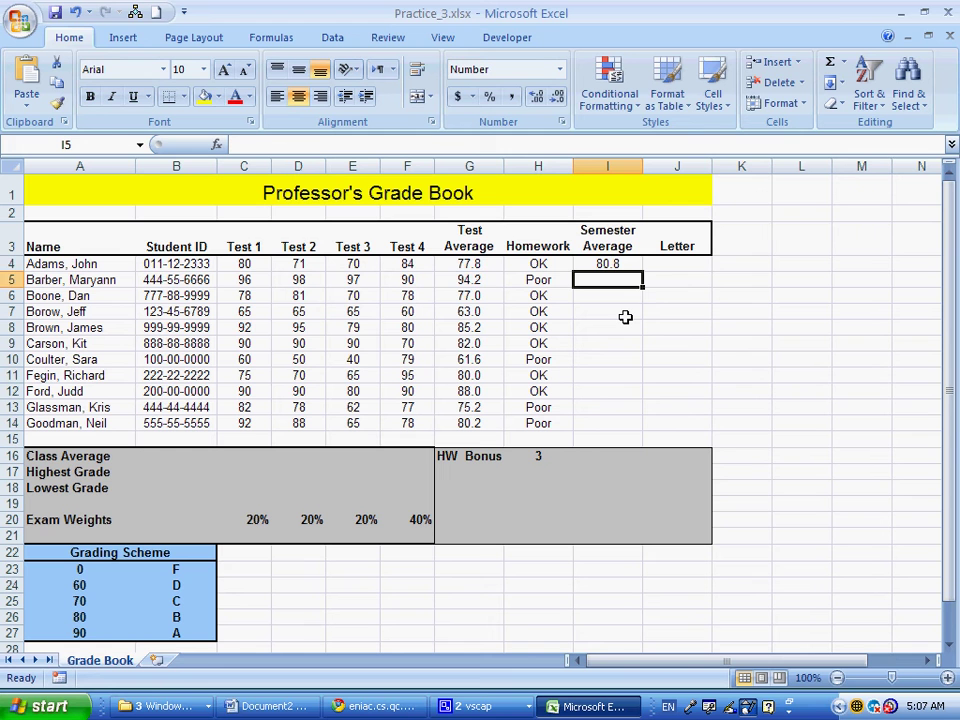
{"action": "left_click", "coordinate": [624, 263]}
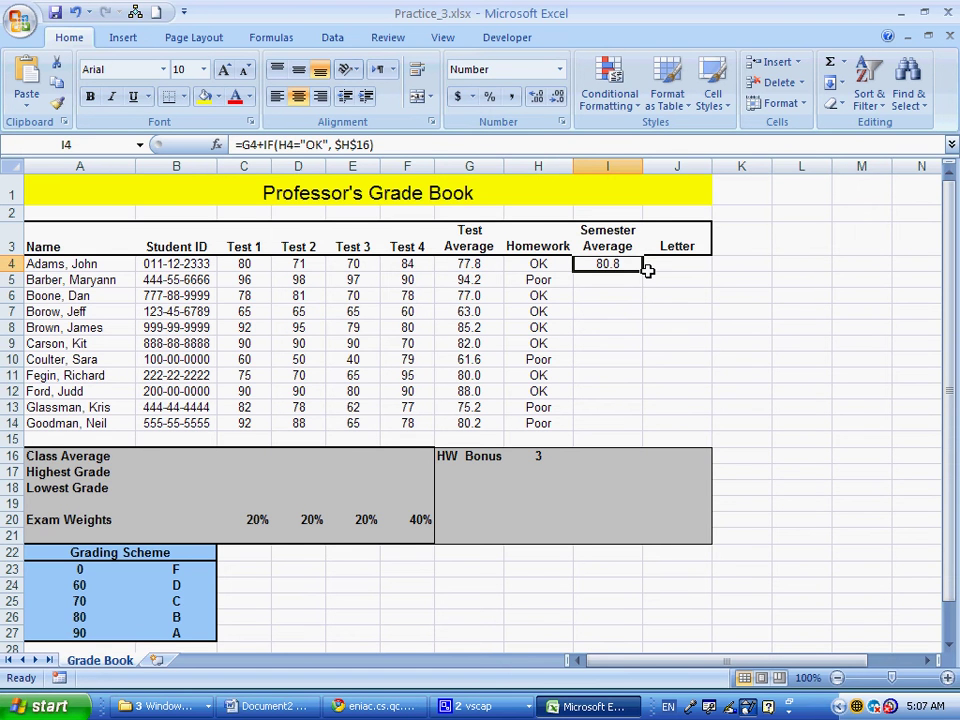
{"action": "left_click_drag", "start_coordinate": [642, 271], "coordinate": [621, 424]}
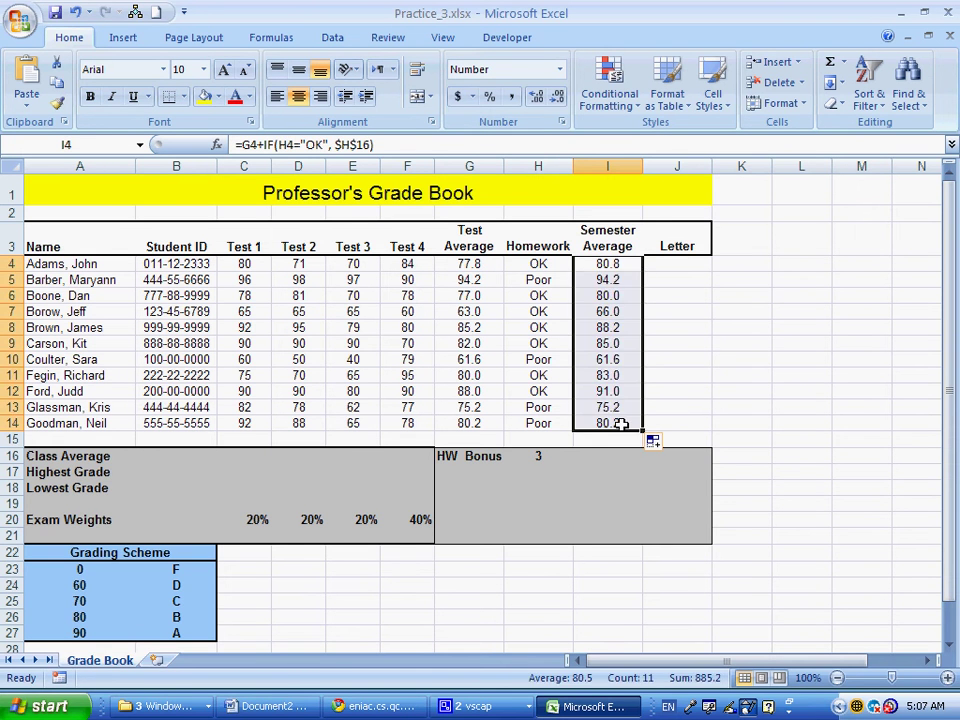
Widen the Semester Average and Letter columns, abandoning two early VLOOKUP attempts in J4
{"action": "left_click", "coordinate": [672, 264]}
{"action": "type", "text": "=v"}
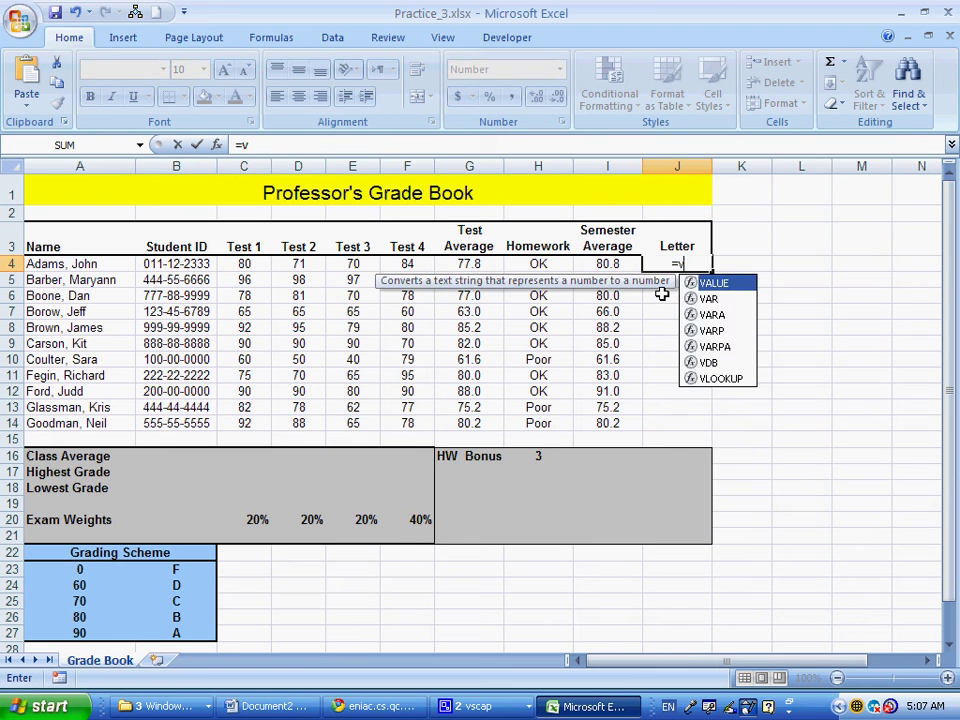
{"action": "type", "text": "l"}
{"action": "key", "text": "Tab"}
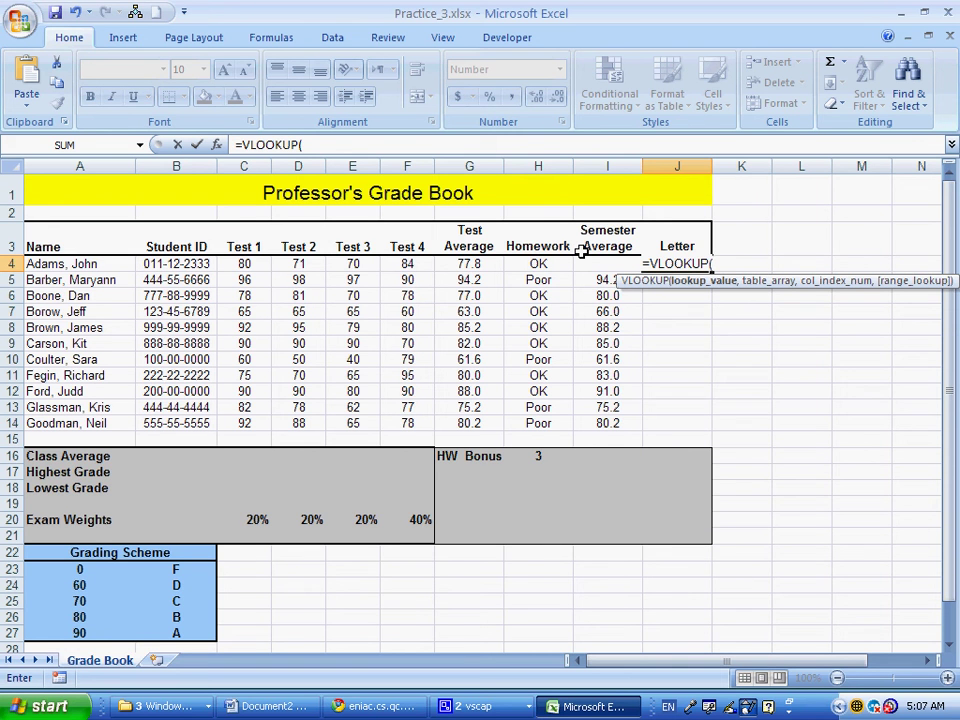
{"action": "key", "text": "Escape"}
{"action": "left_click_drag", "start_coordinate": [642, 166], "coordinate": [711, 163]}
{"action": "left_click", "coordinate": [929, 661]}
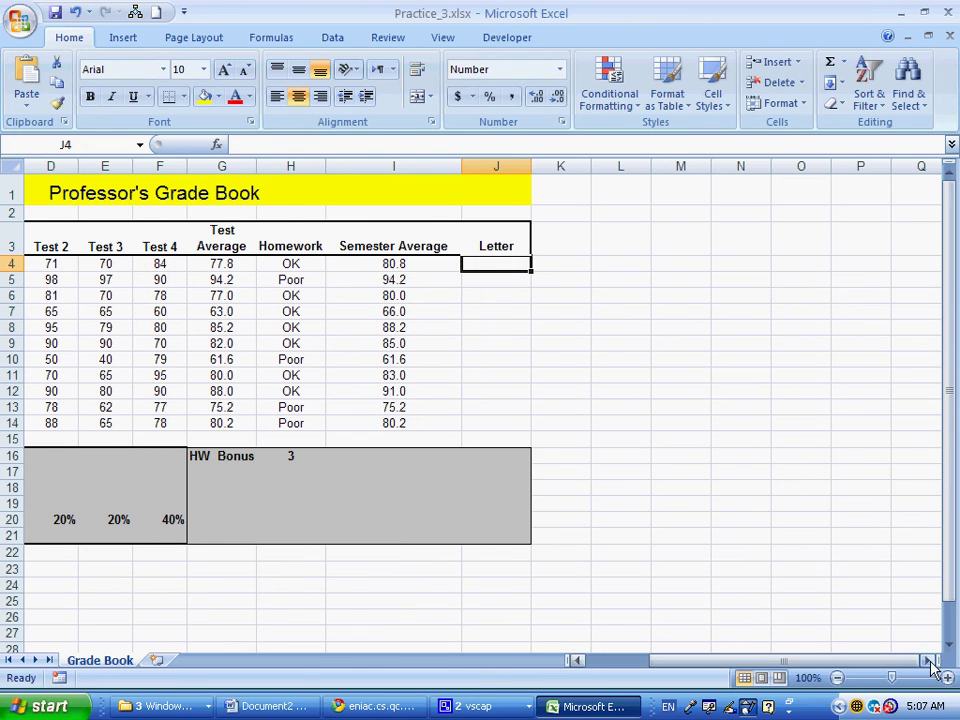
{"action": "type", "text": "=v"}
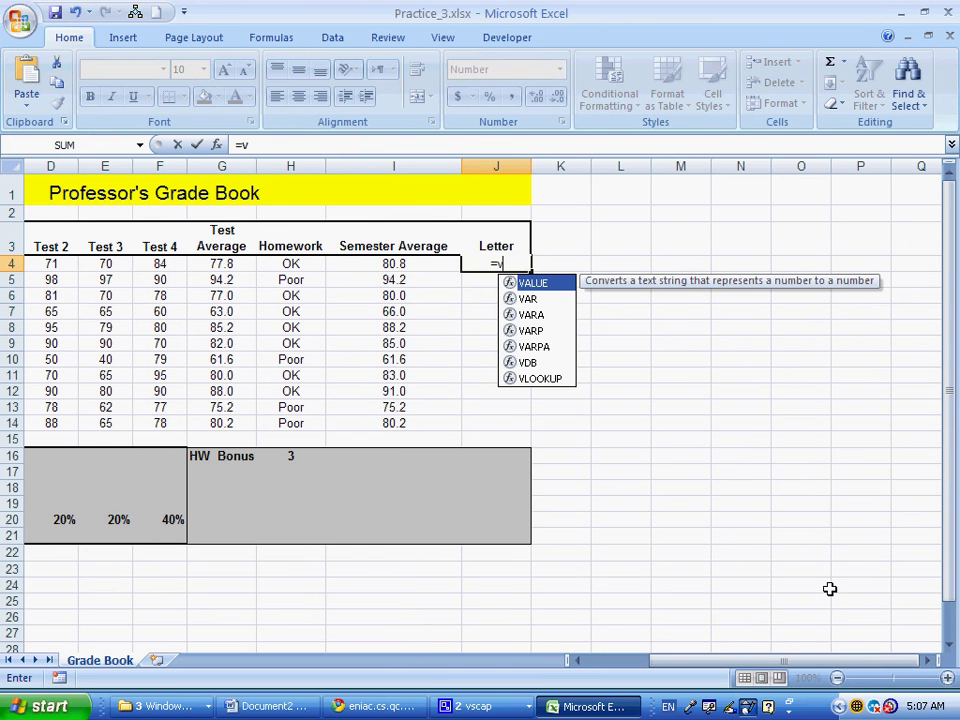
{"action": "type", "text": "l"}
{"action": "key", "text": "Tab"}
{"action": "key", "text": "Escape"}
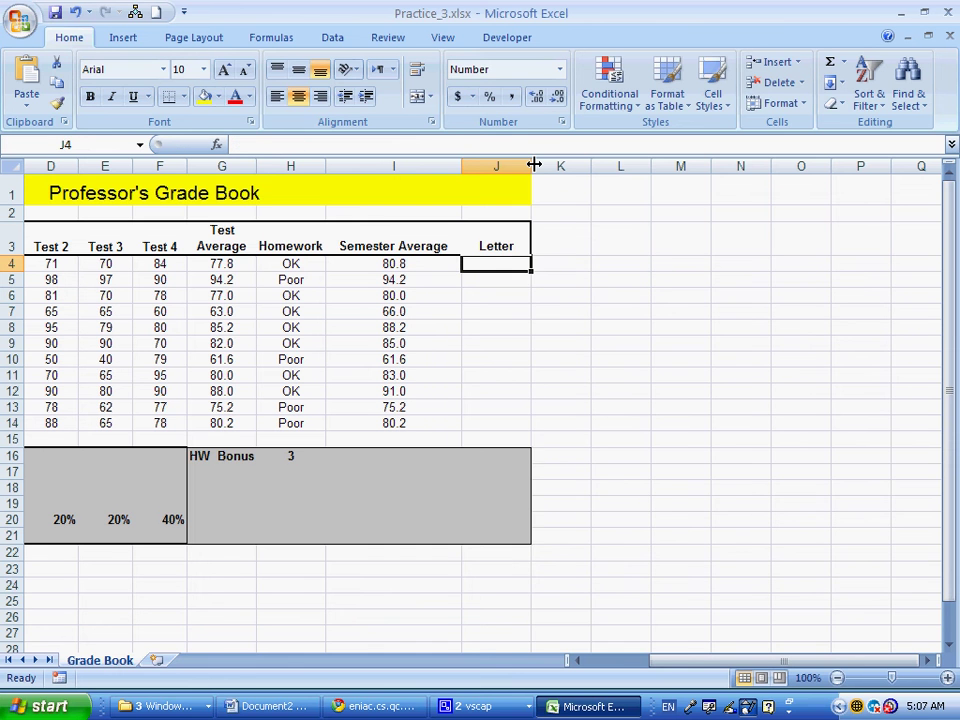
{"action": "left_click_drag", "start_coordinate": [534, 165], "coordinate": [578, 165]}
{"action": "type", "text": "=vl"}
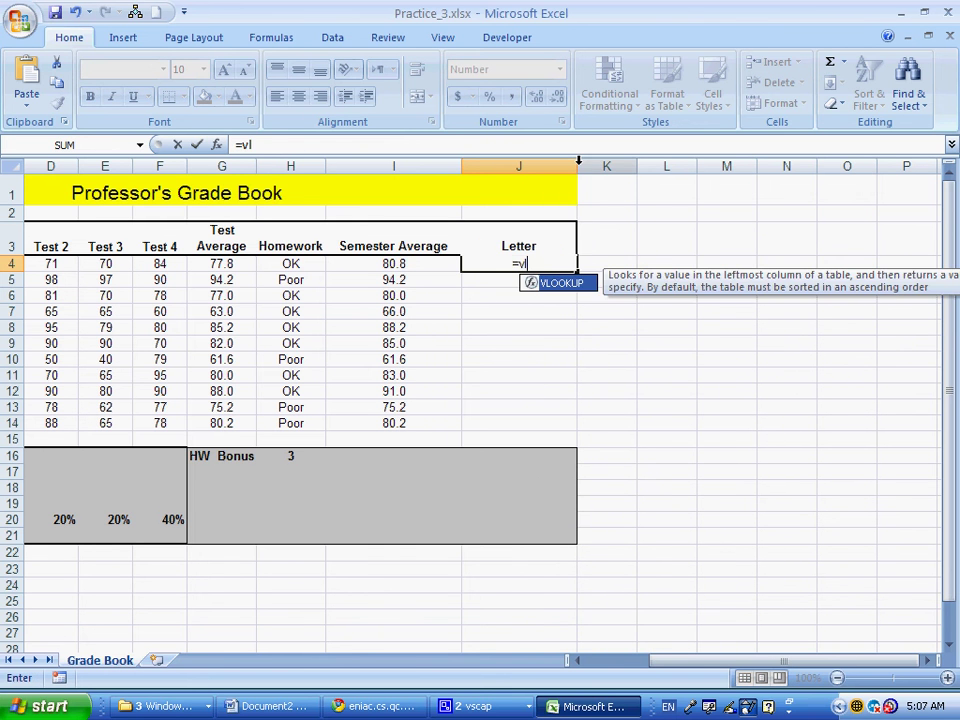
Enter =VLOOKUP(I4,$A$23:$B$27,2) in J4 and fill it down to J14
{"action": "key", "text": "Tab"}
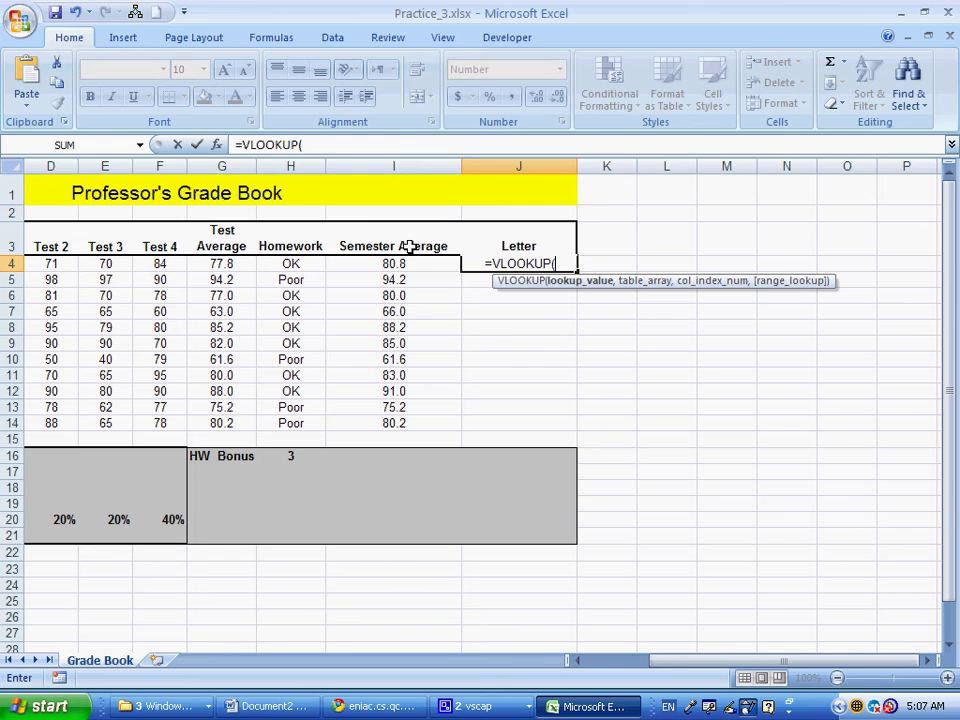
{"action": "left_click", "coordinate": [372, 263]}
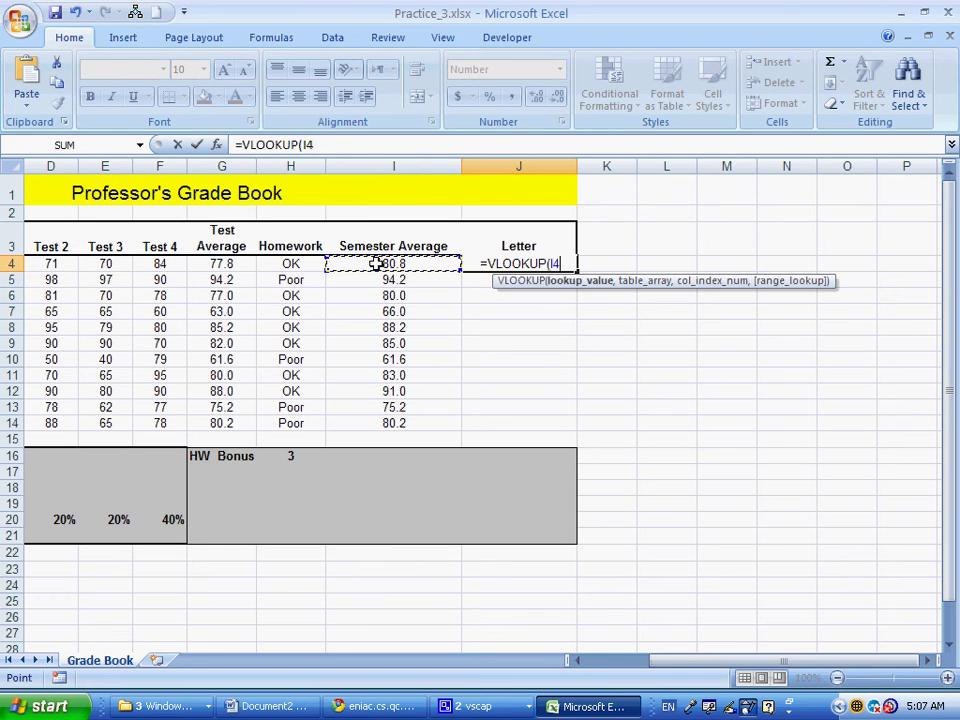
{"action": "type", "text": ","}
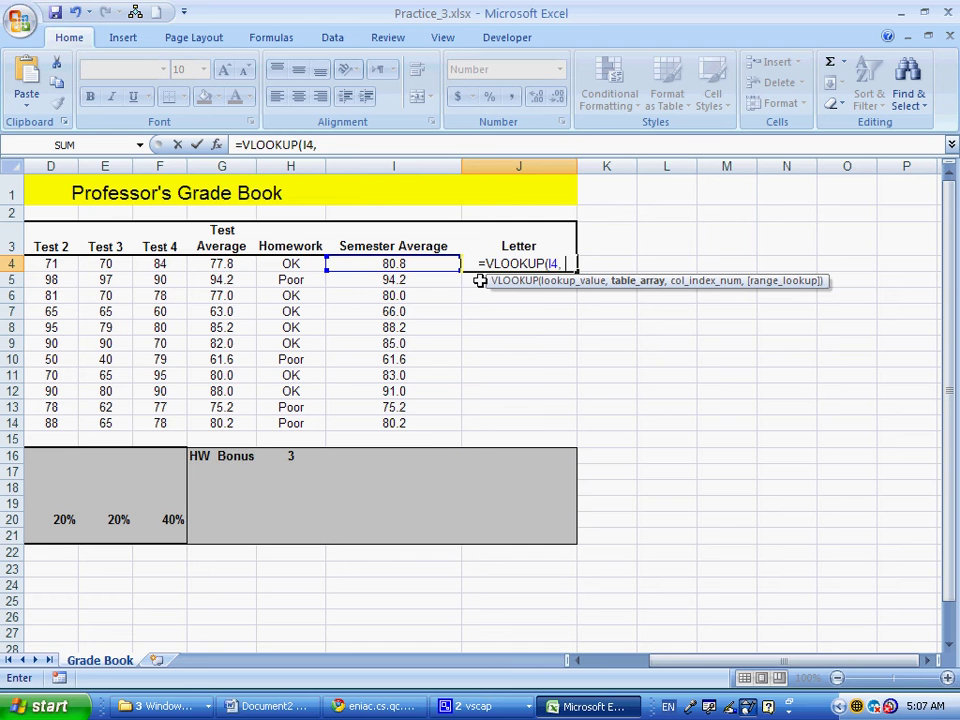
{"action": "left_click", "coordinate": [584, 660]}
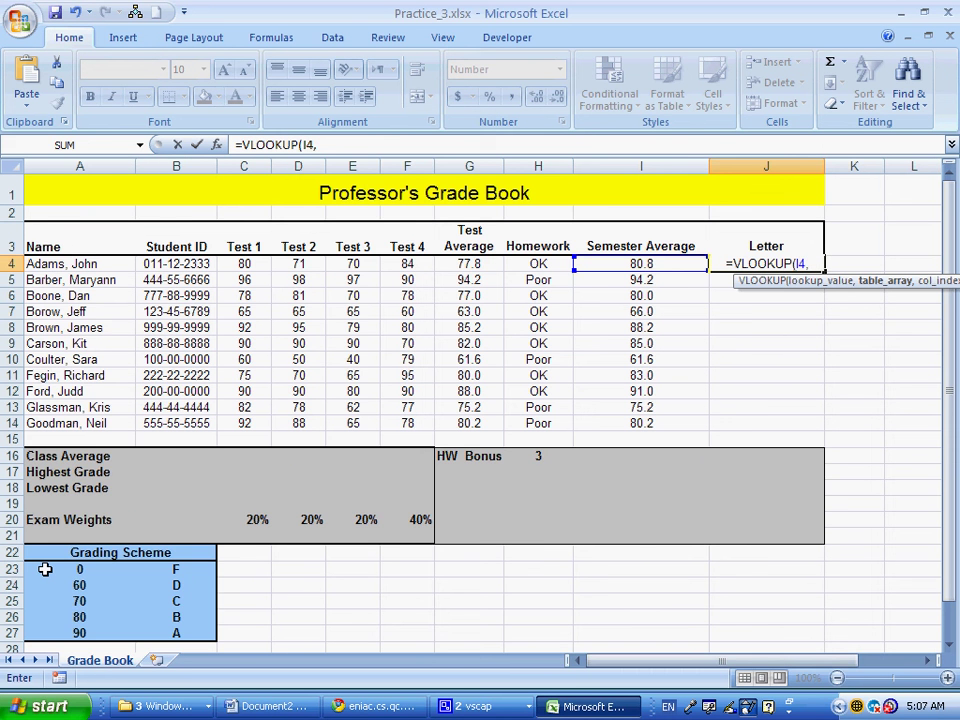
{"action": "left_click_drag", "start_coordinate": [45, 569], "coordinate": [137, 632]}
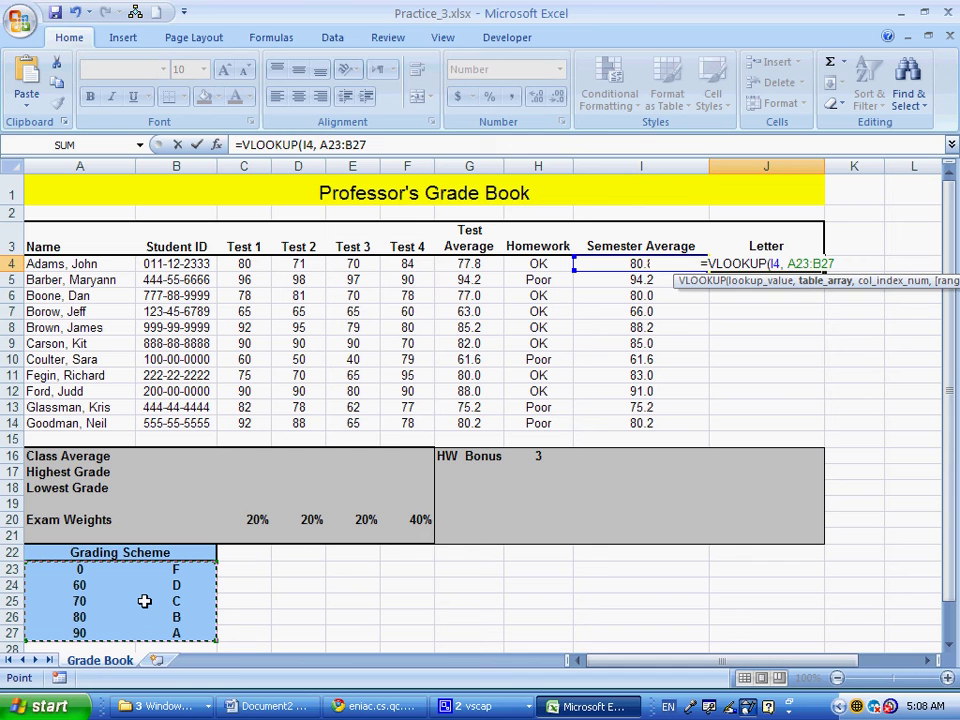
{"action": "key", "text": "F4"}
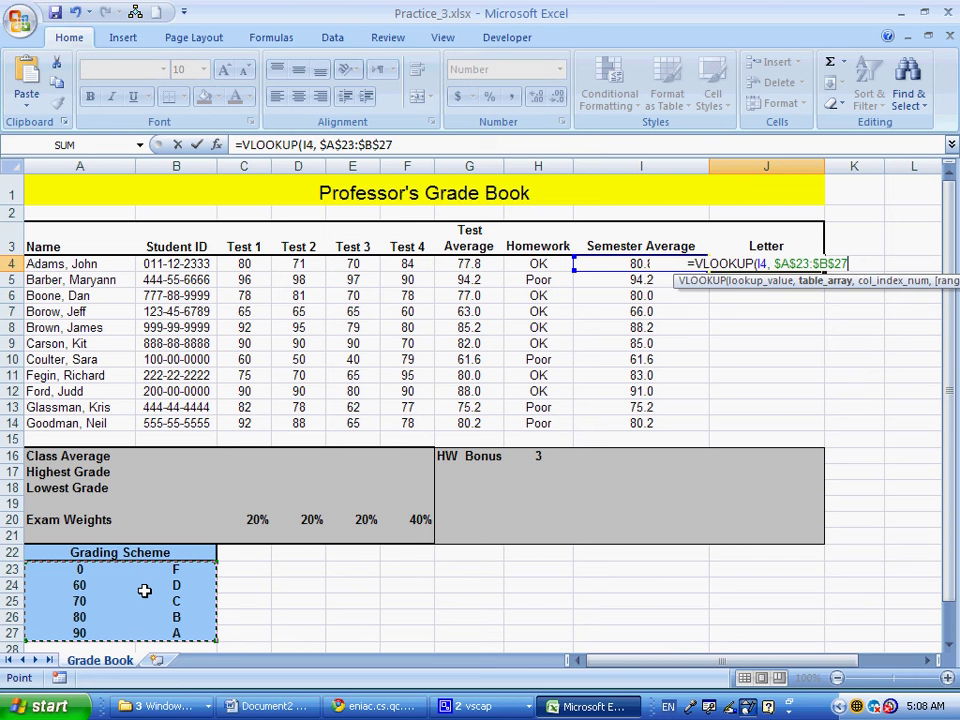
{"action": "type", "text": ", "}
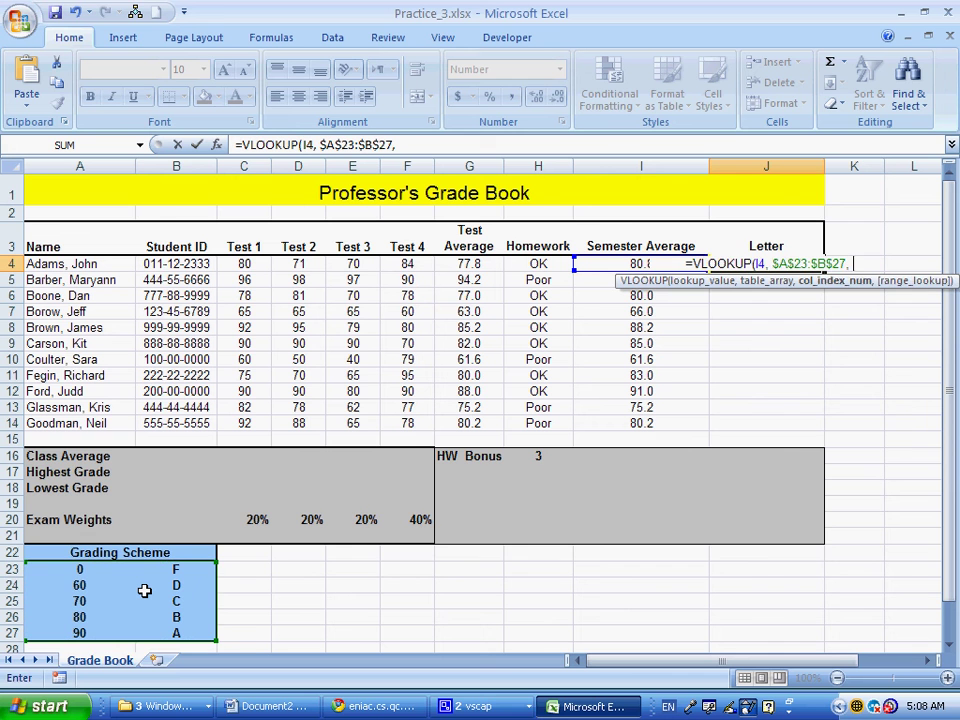
{"action": "type", "text": "2"}
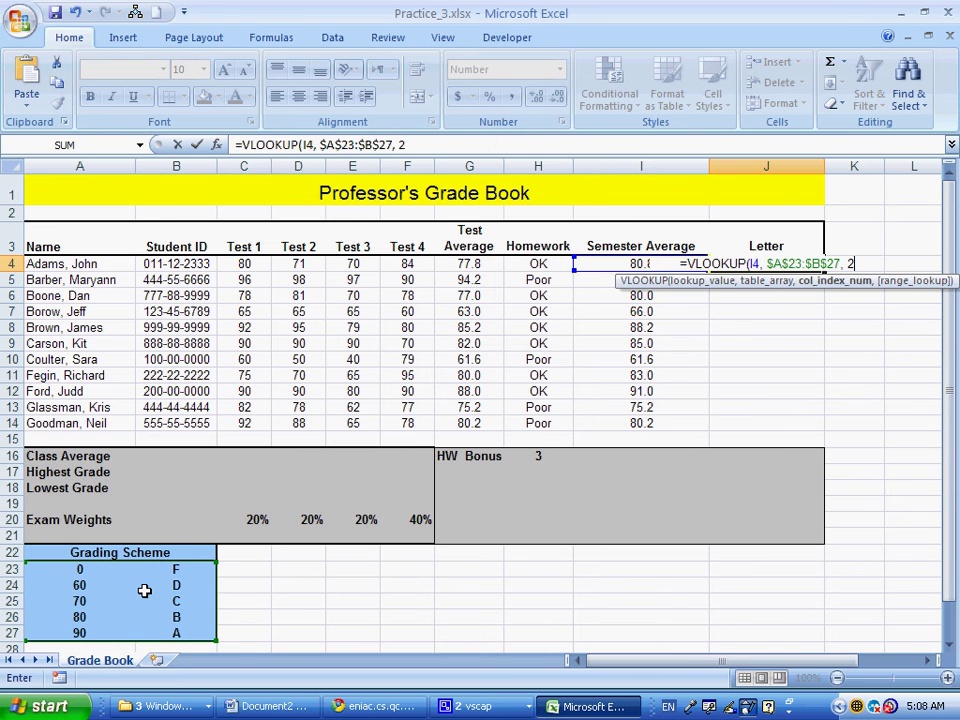
{"action": "key", "text": "Return"}
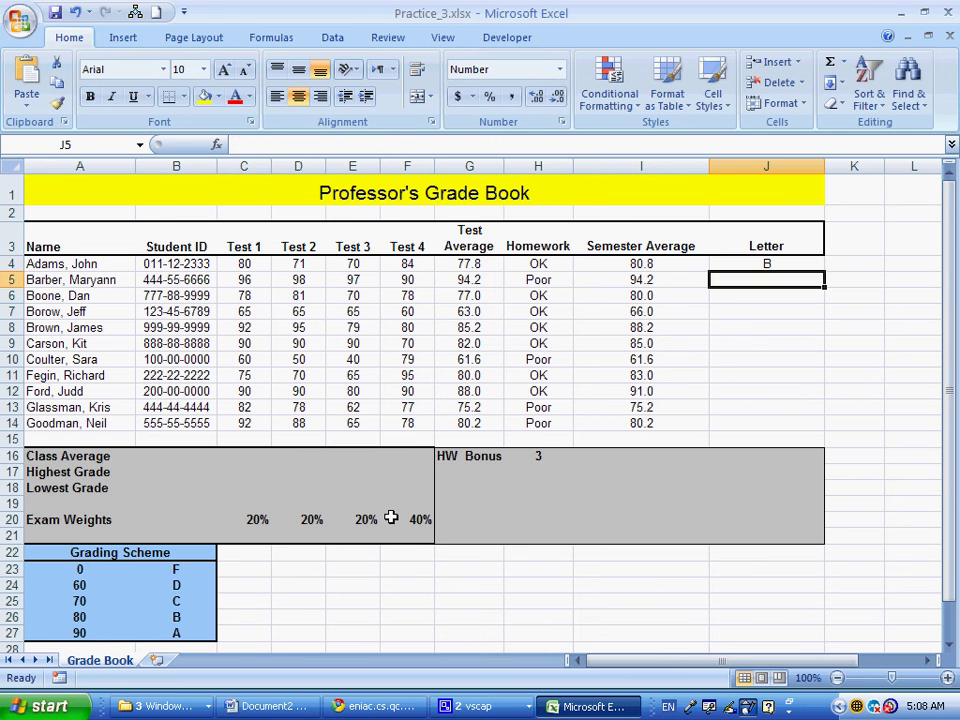
{"action": "left_click", "coordinate": [802, 261]}
{"action": "left_click_drag", "start_coordinate": [824, 271], "coordinate": [825, 425]}
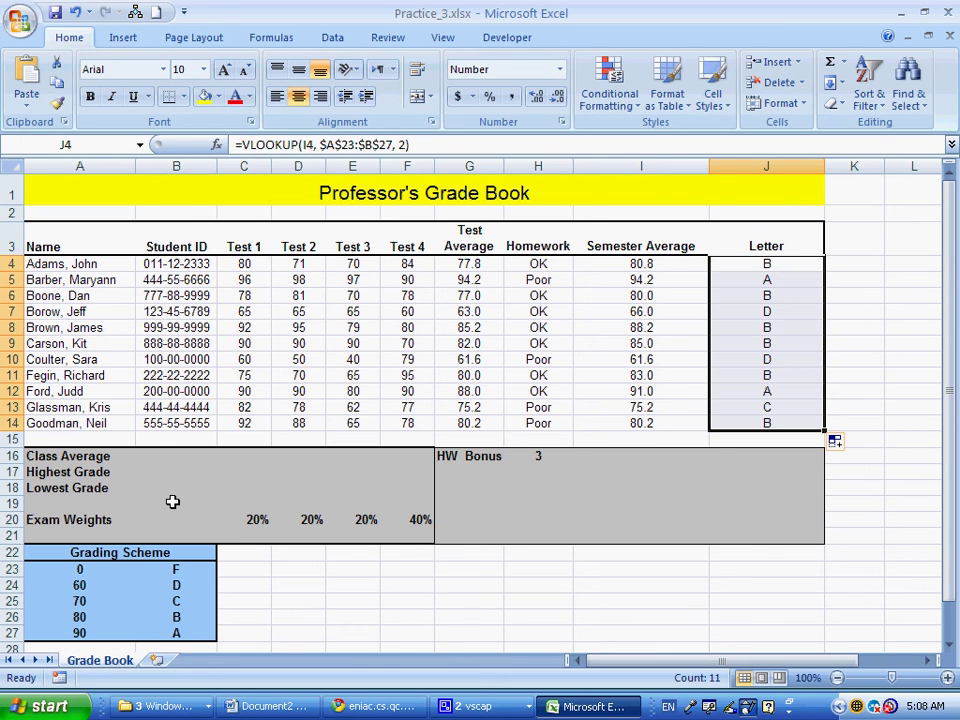
Enter =AVERAGE(C4:C14) as the Test 1 class average in C16
{"action": "left_click", "coordinate": [176, 456]}
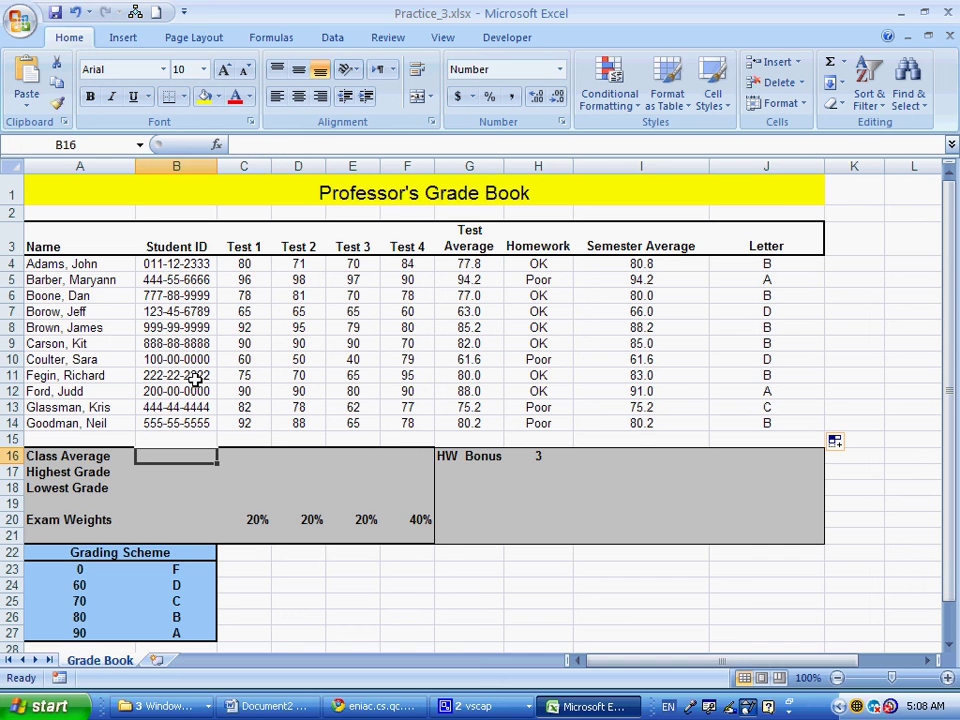
{"action": "left_click", "coordinate": [249, 456]}
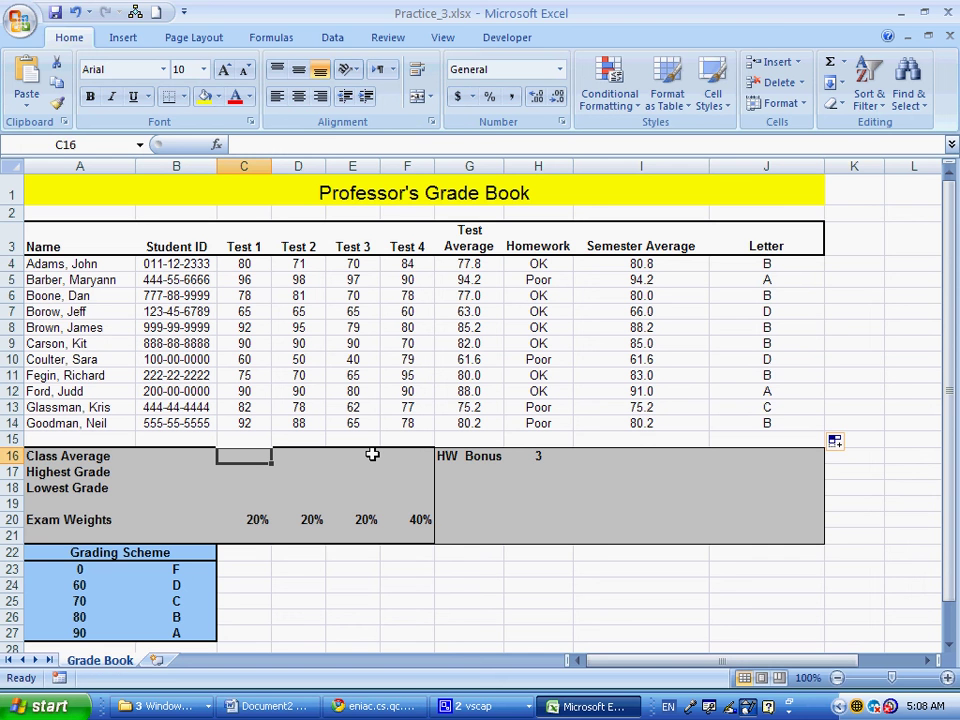
{"action": "type", "text": "=aver"}
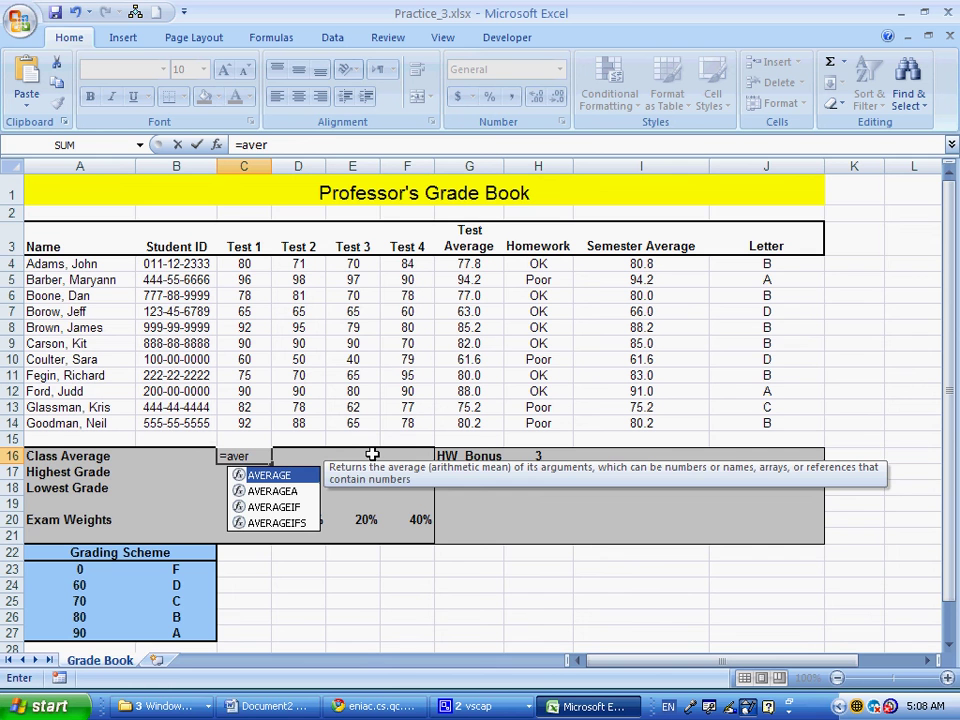
{"action": "key", "text": "Tab"}
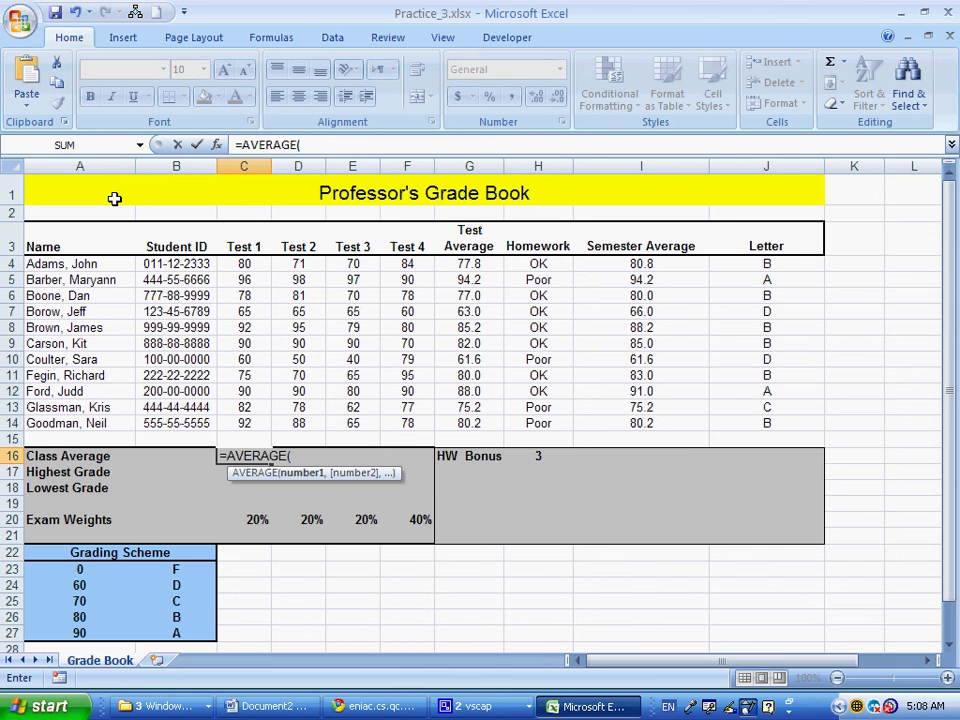
{"action": "left_click_drag", "start_coordinate": [244, 263], "coordinate": [243, 424]}
{"action": "key", "text": "Return"}
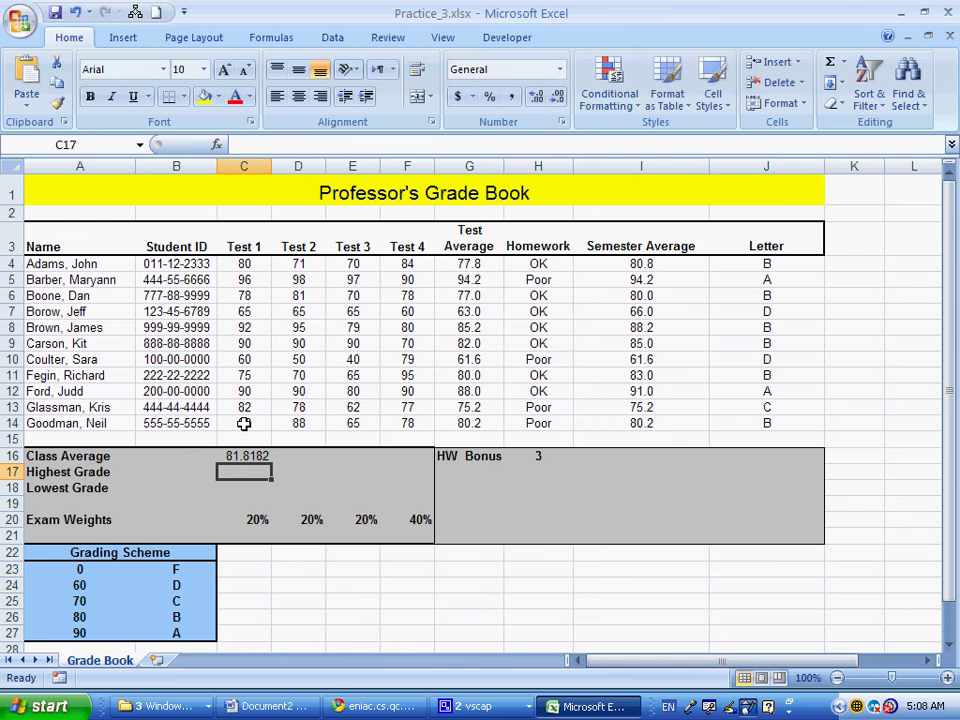
Enter =MAX(C4:C14) in C17 and =MIN(C4:C14) in C18 for Test 1
{"action": "type", "text": "=max"}
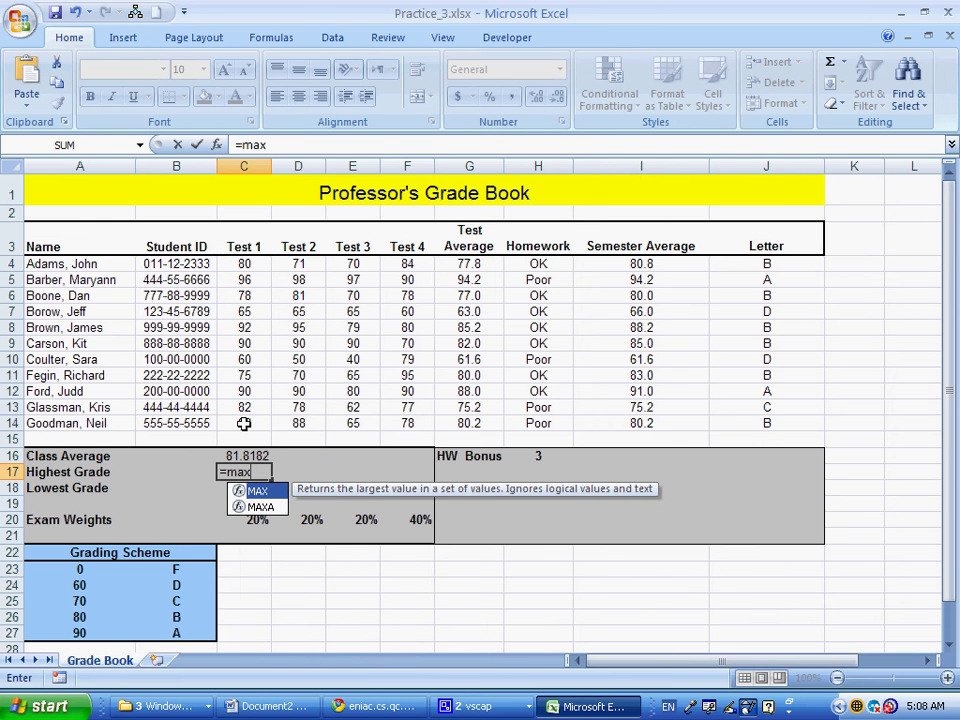
{"action": "type", "text": "("}
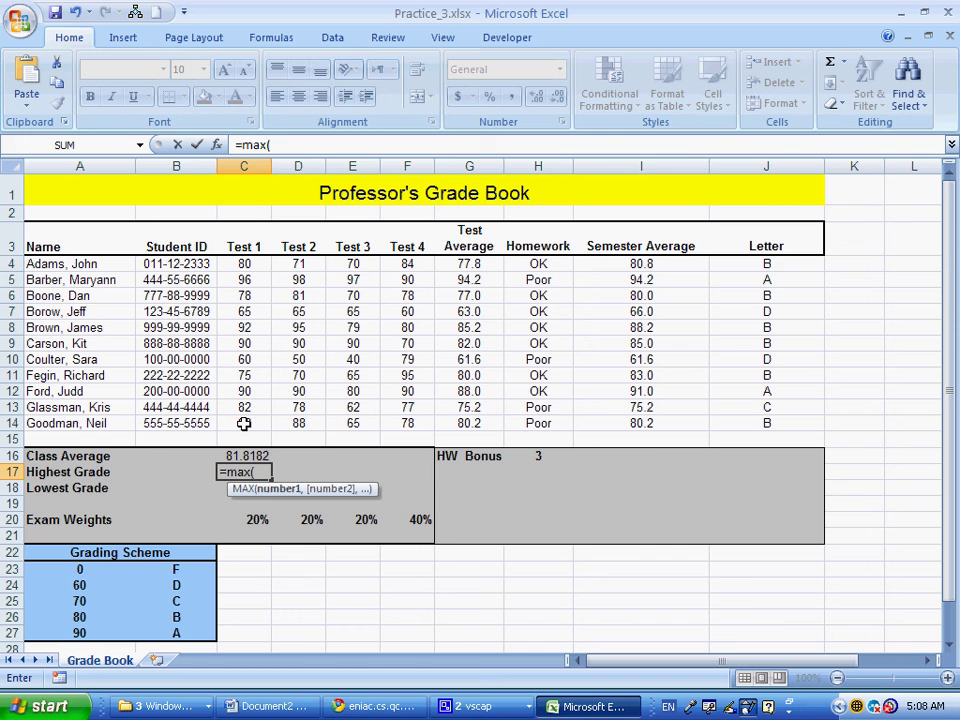
{"action": "left_click_drag", "start_coordinate": [244, 263], "coordinate": [247, 417]}
{"action": "type", "text": ")"}
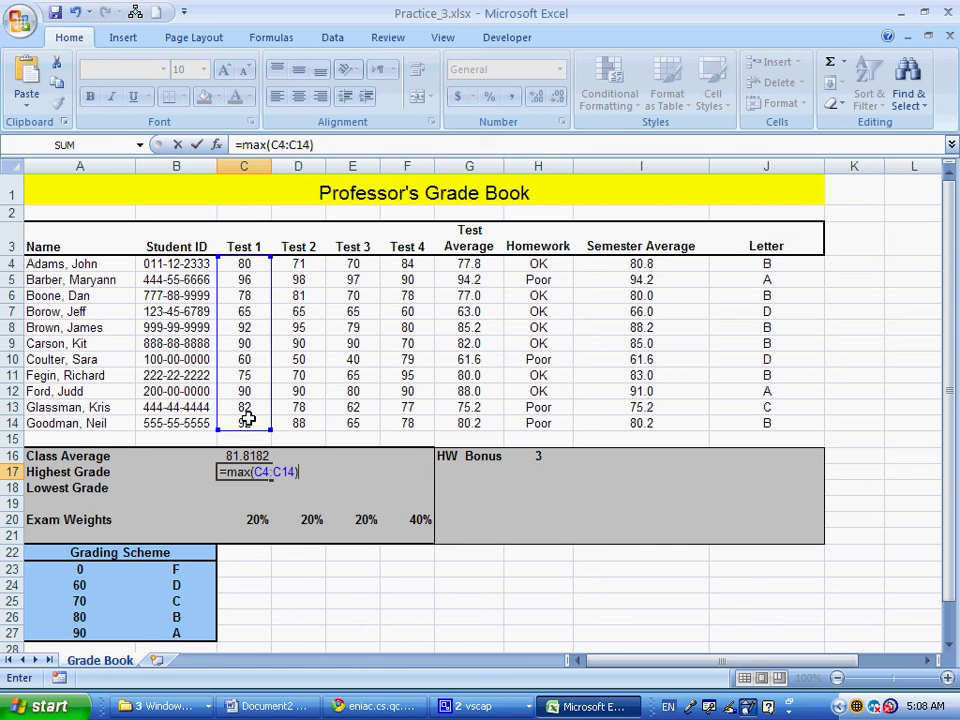
{"action": "key", "text": "Return"}
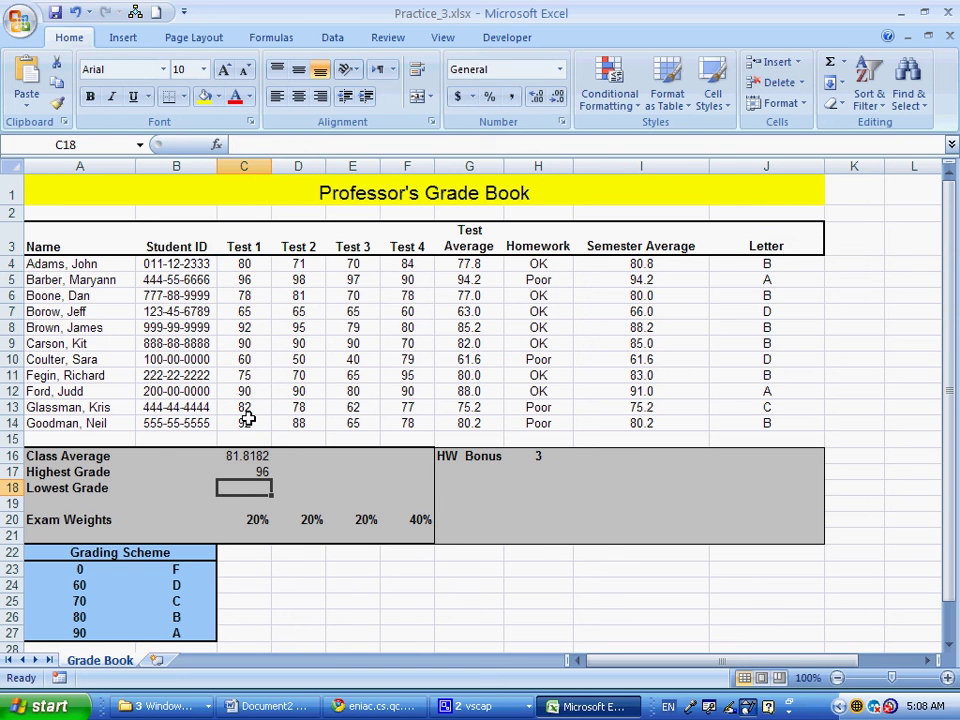
{"action": "type", "text": "=min("}
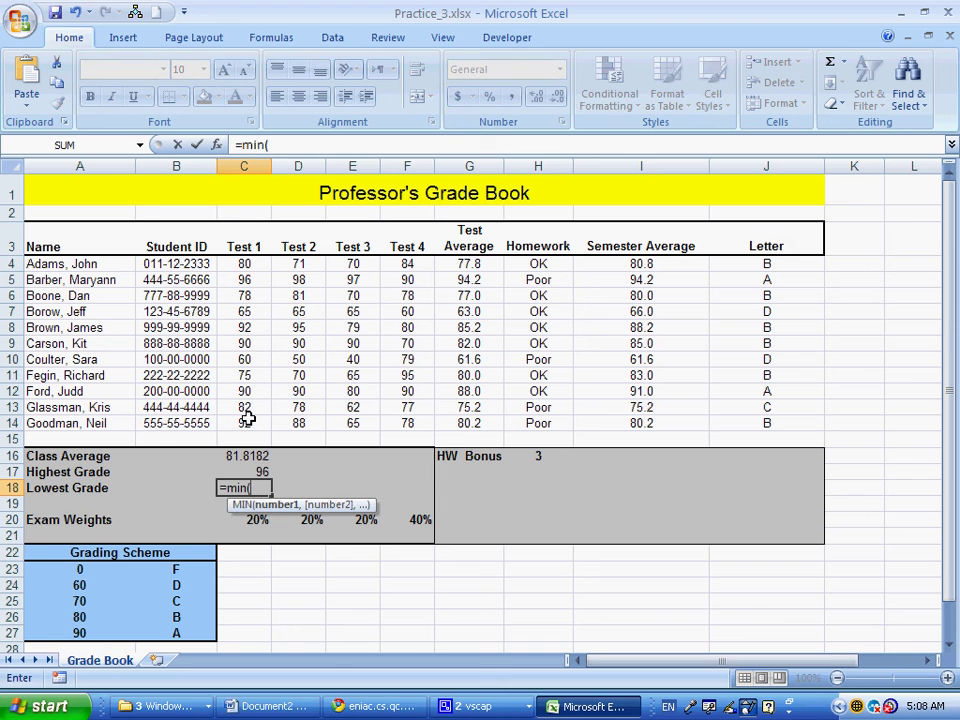
{"action": "left_click_drag", "start_coordinate": [243, 264], "coordinate": [249, 423]}
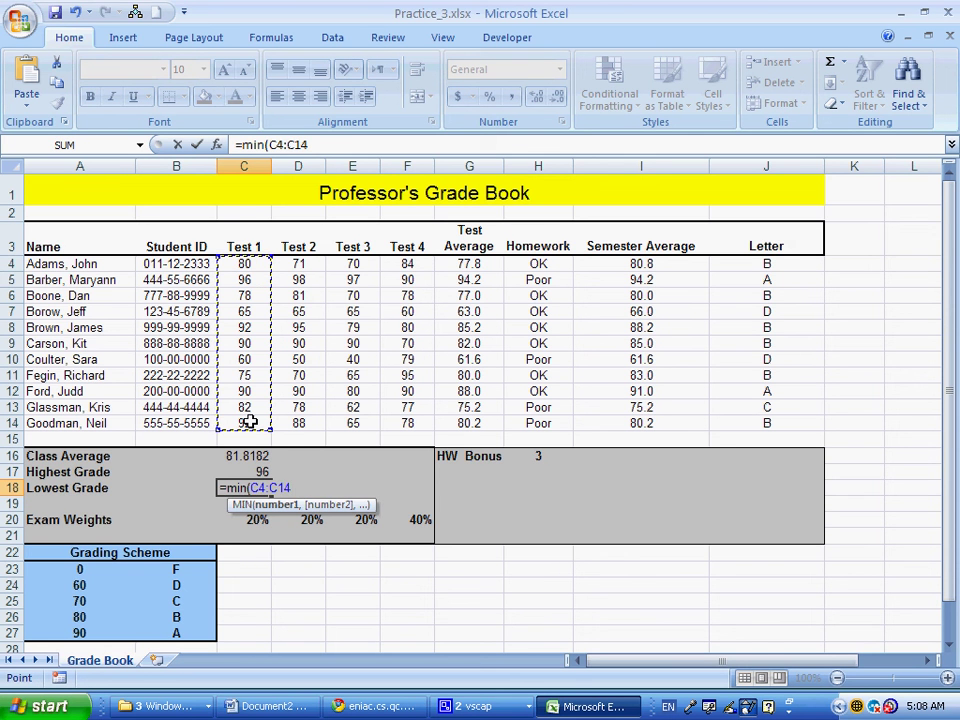
{"action": "key", "text": "Return"}
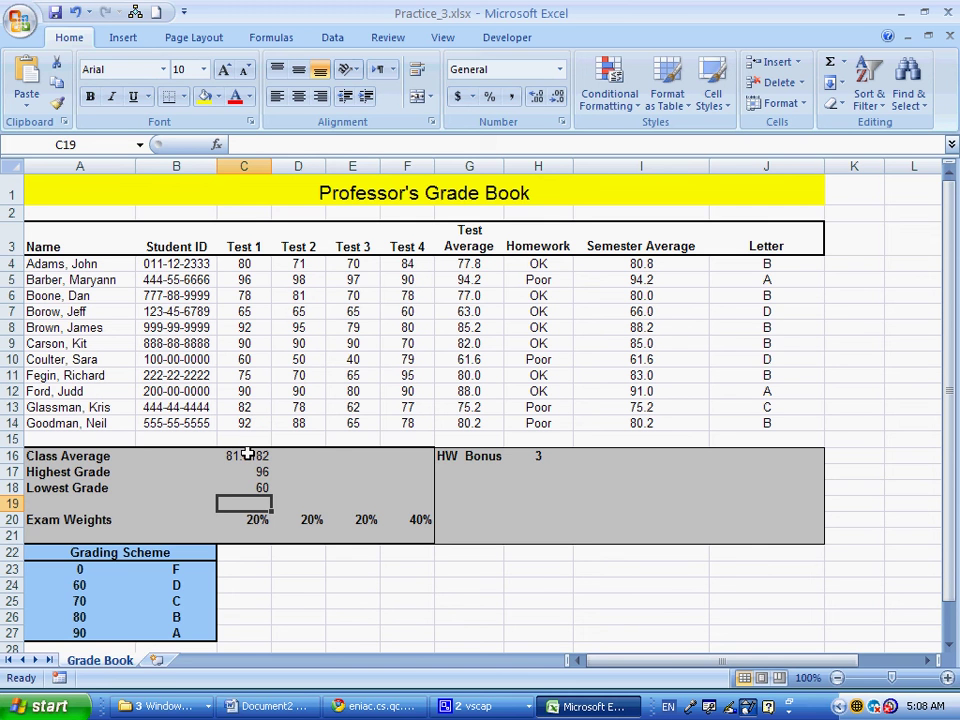
Select the three Test 1 statistics and check the number format list without changing it
{"action": "left_click_drag", "start_coordinate": [247, 455], "coordinate": [262, 490]}
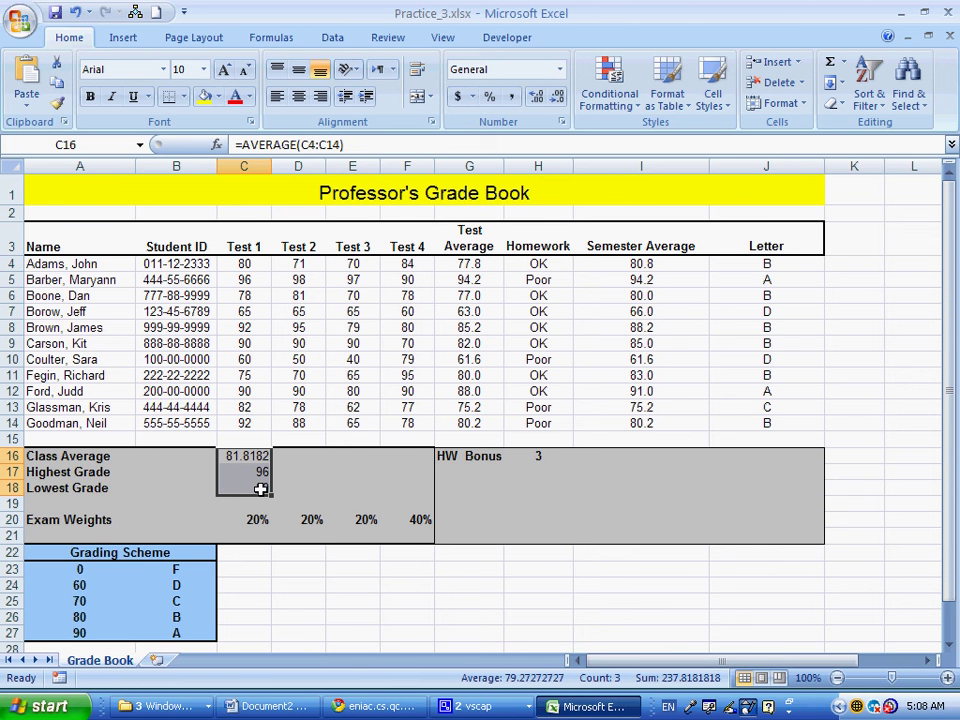
{"action": "left_click", "coordinate": [558, 71]}
{"action": "left_click", "coordinate": [558, 76]}
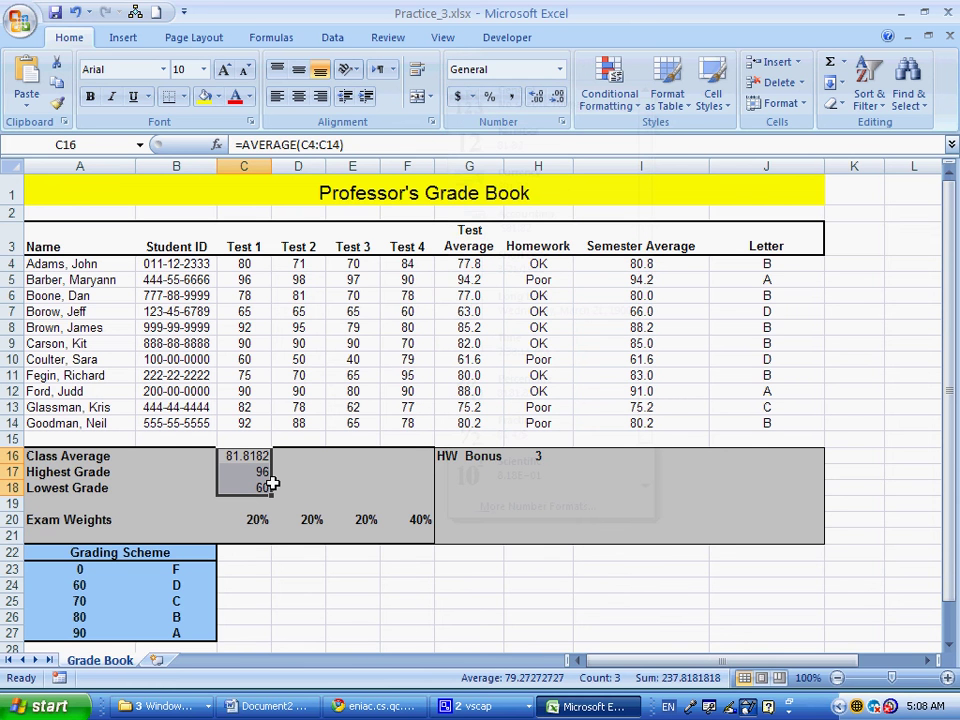
{"action": "left_click", "coordinate": [274, 476]}
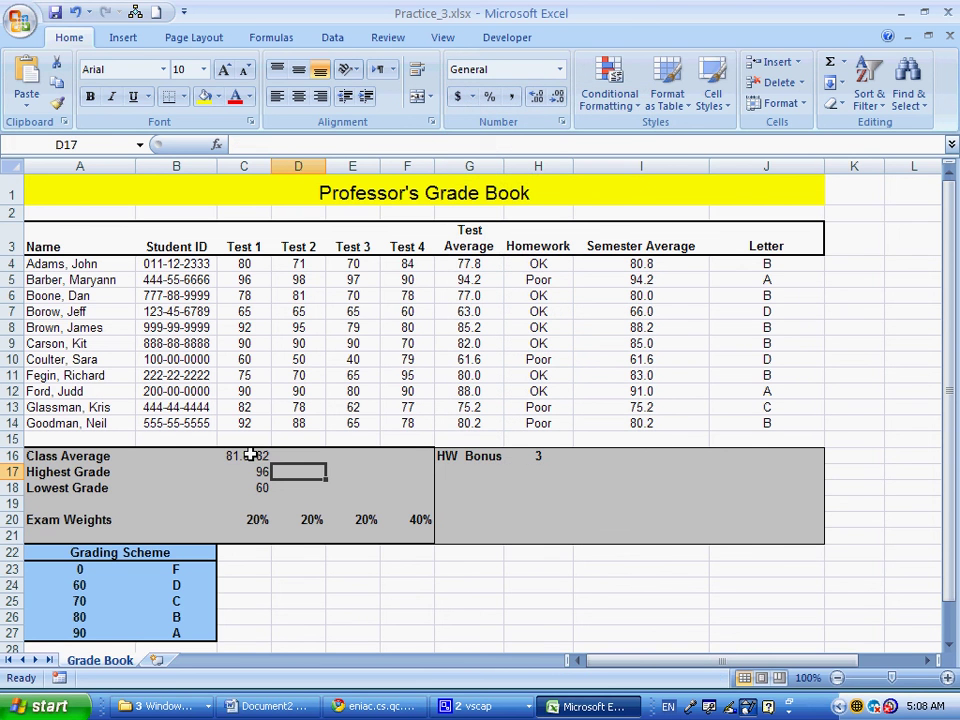
Give the statistics block for Tests 1–4 Number format with zero decimal places
{"action": "left_click_drag", "start_coordinate": [250, 455], "coordinate": [386, 472]}
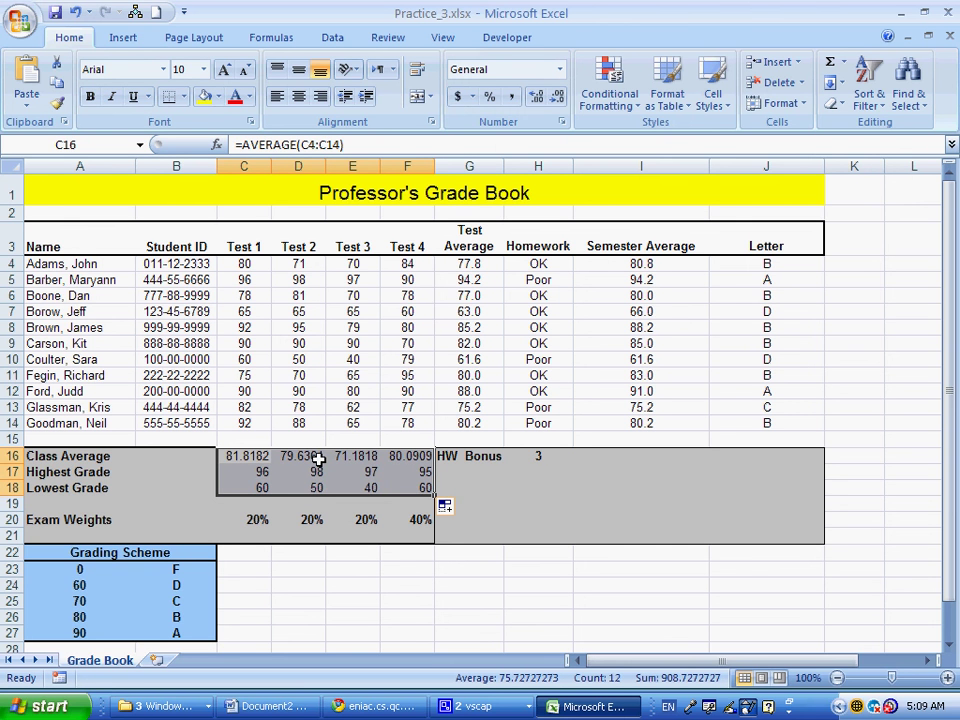
{"action": "left_click", "coordinate": [560, 70]}
{"action": "left_click", "coordinate": [528, 144]}
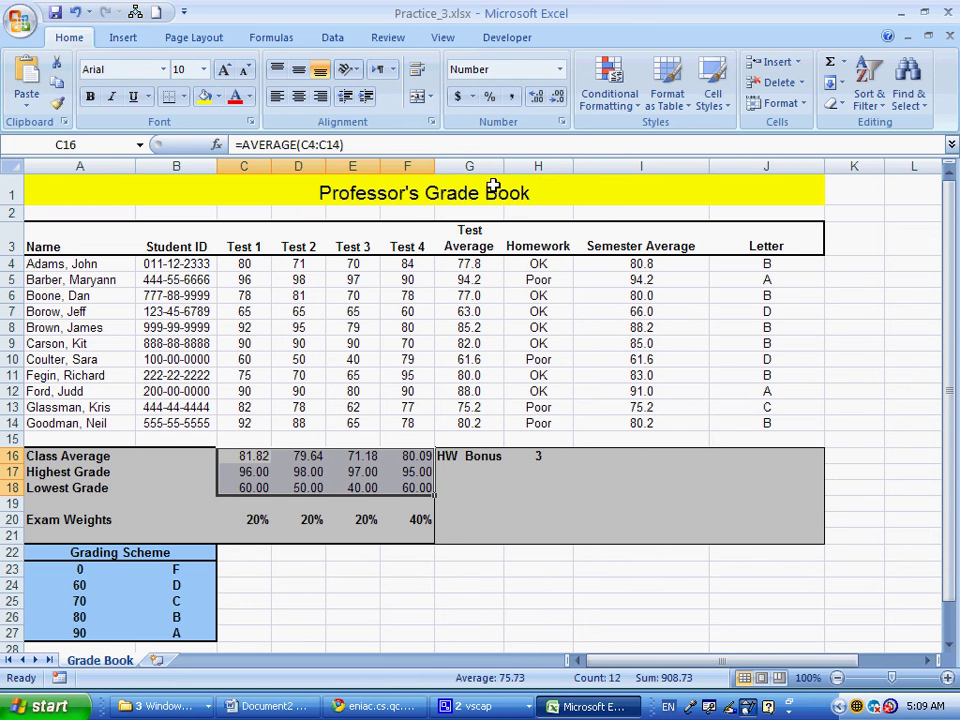
{"action": "left_click", "coordinate": [557, 97]}
{"action": "left_click", "coordinate": [557, 97]}
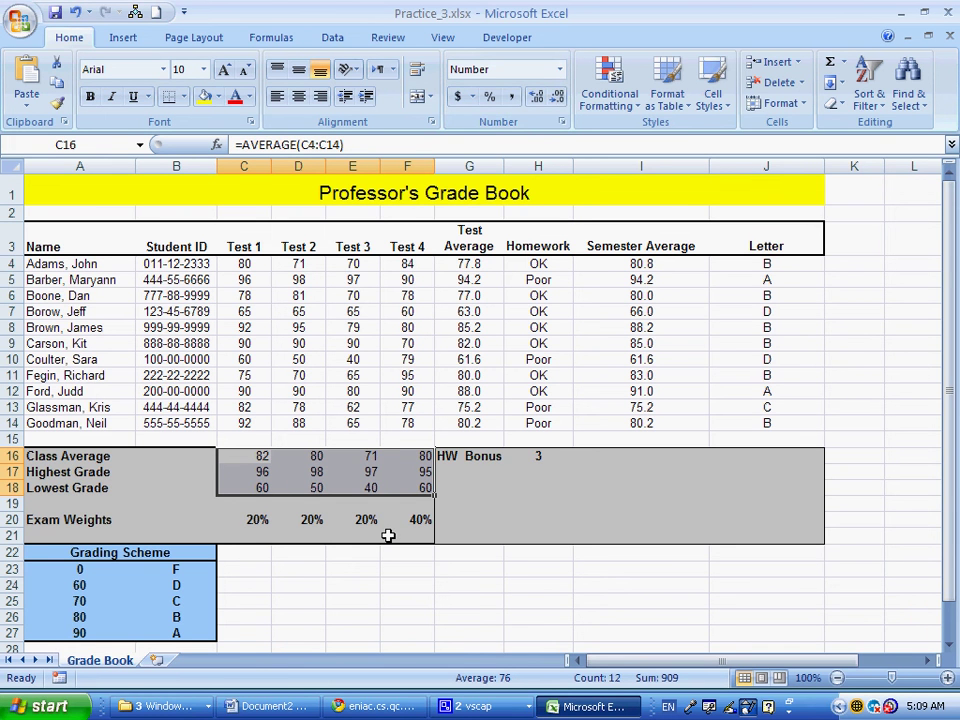
Create a copy of the Grade Book sheet via Move or Copy
{"action": "right_click", "coordinate": [122, 662]}
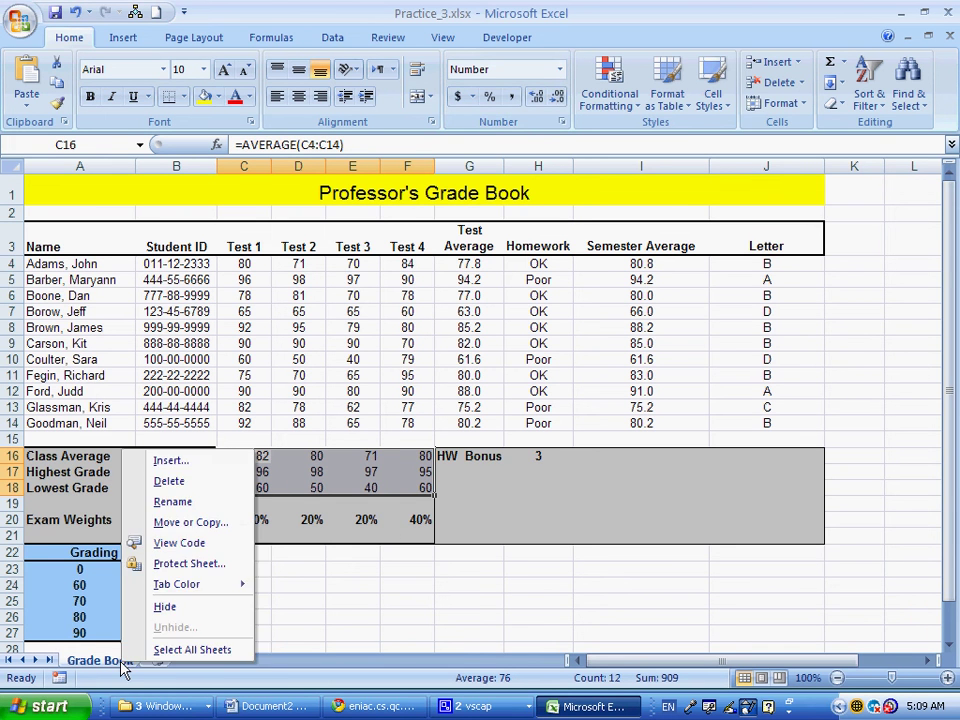
{"action": "left_click", "coordinate": [200, 523]}
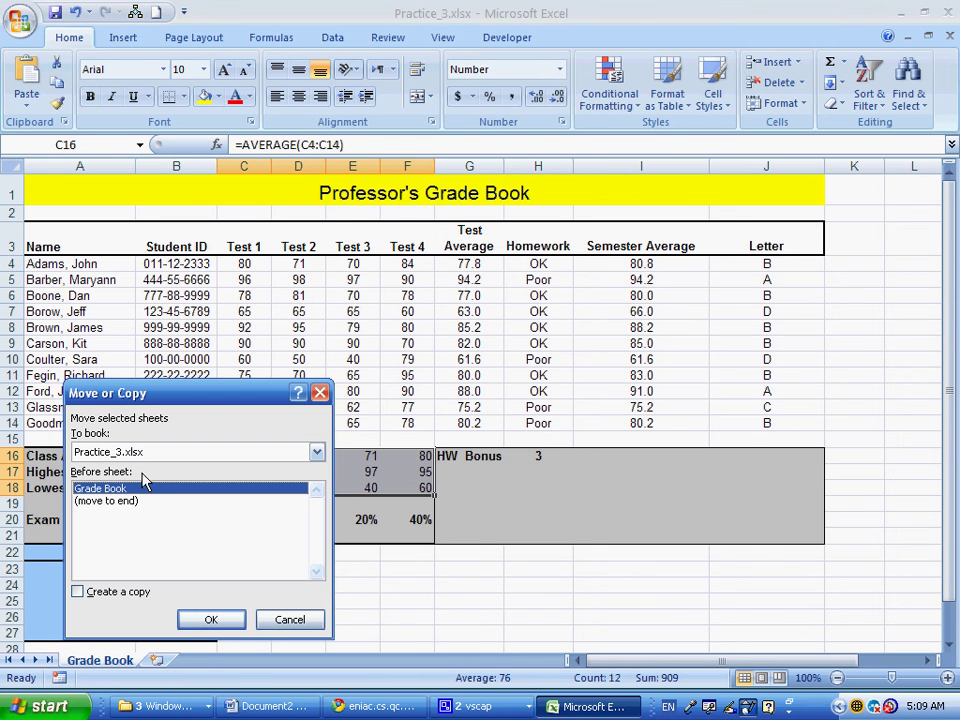
{"action": "left_click", "coordinate": [118, 596]}
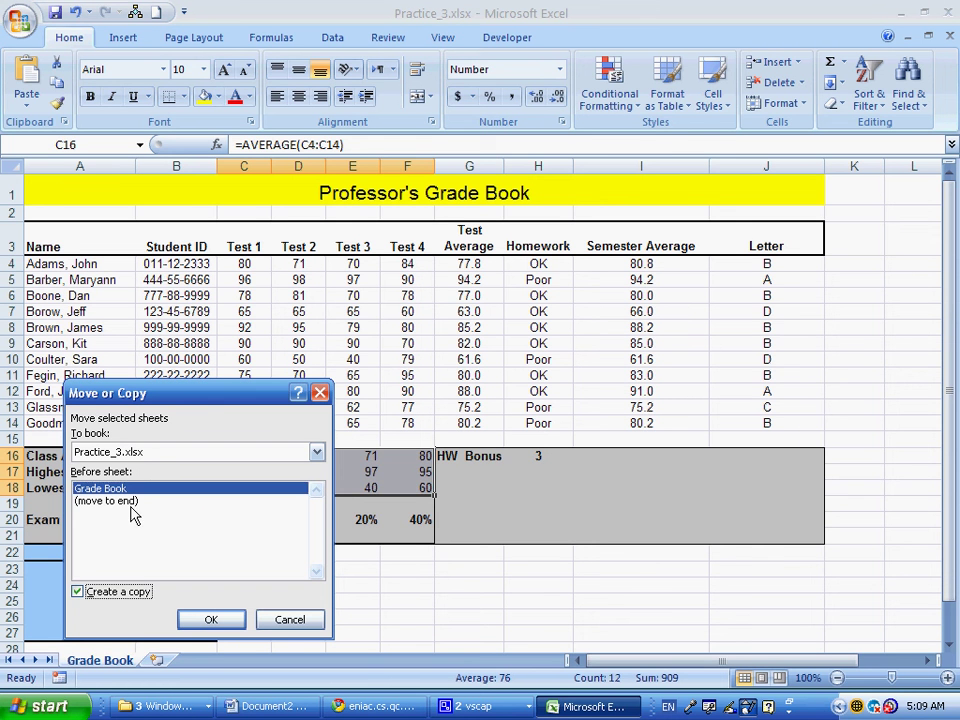
{"action": "left_click", "coordinate": [128, 501]}
{"action": "left_click", "coordinate": [211, 619]}
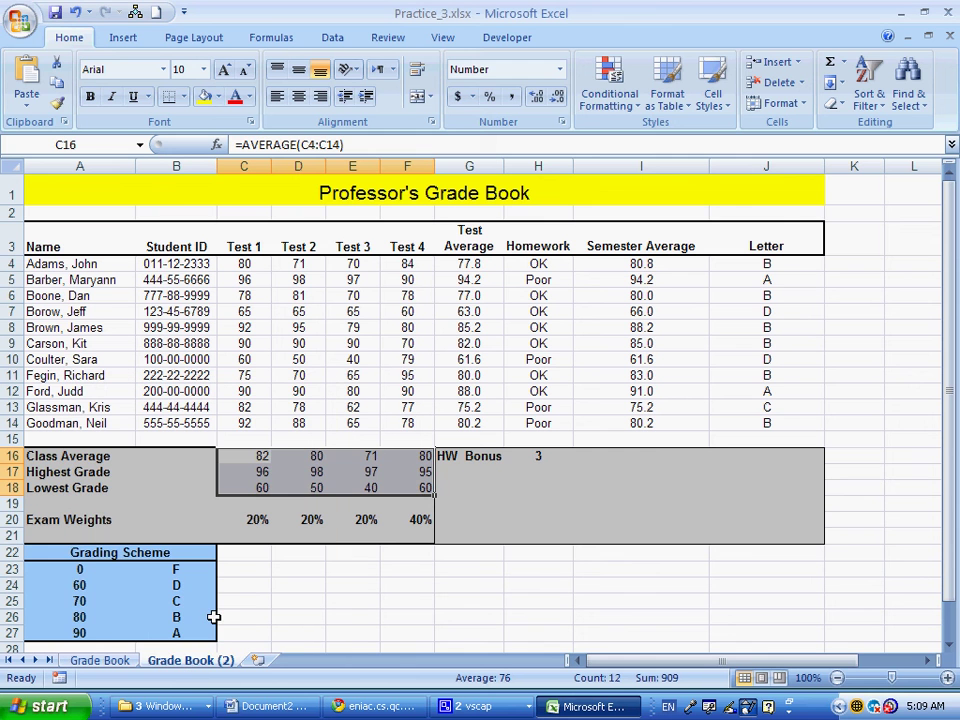
Rename the copied sheet to 'Sorted'
{"action": "double_click", "coordinate": [196, 670]}
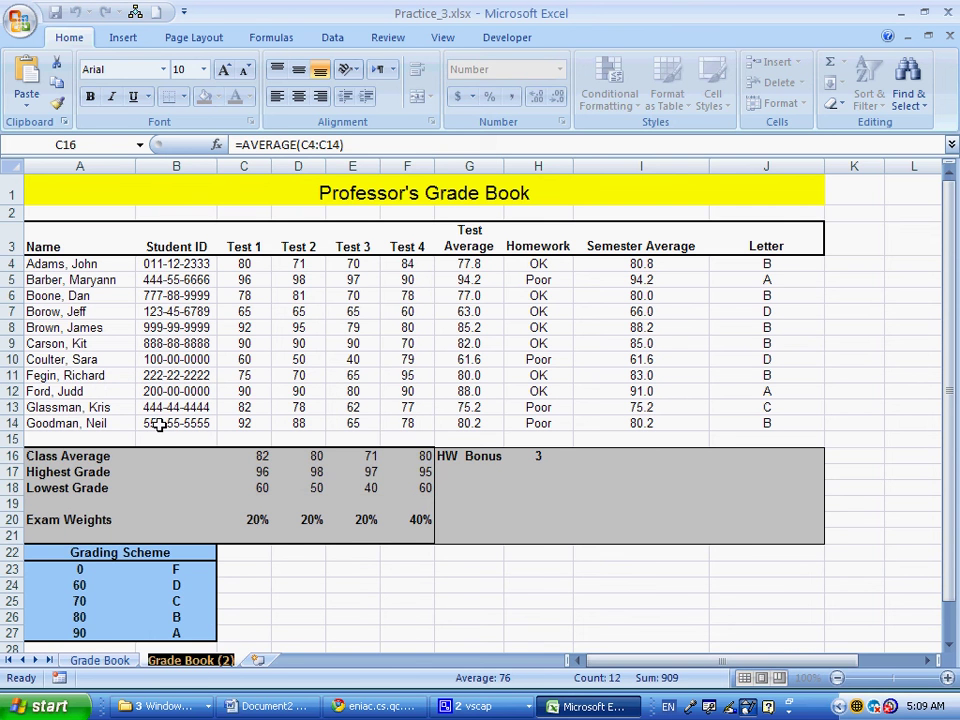
{"action": "type", "text": "Sorted"}
{"action": "key", "text": "Return"}
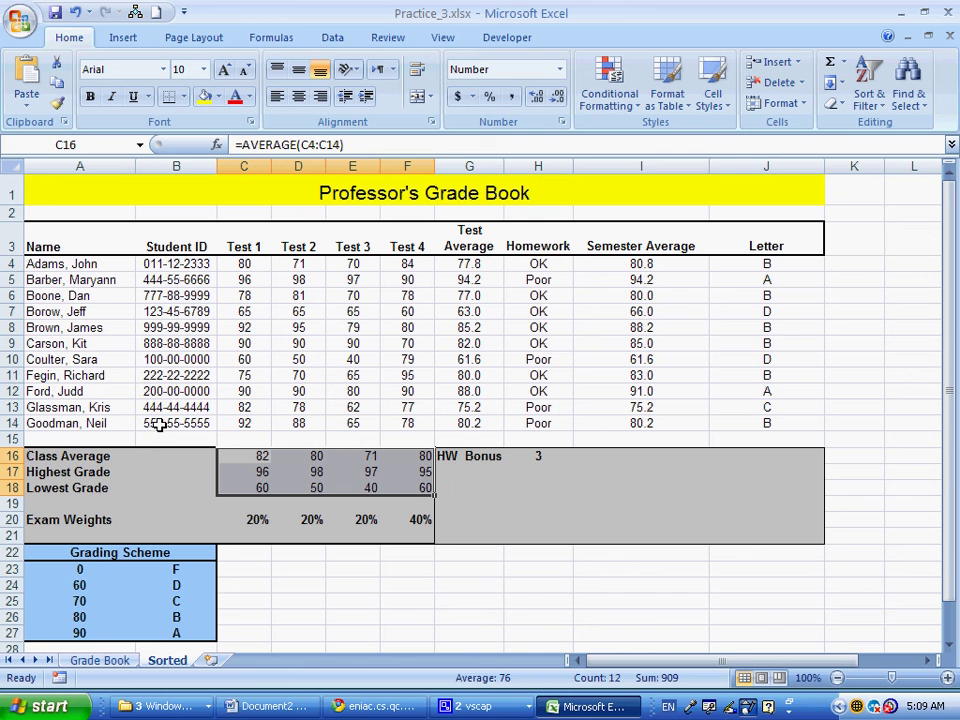
With a cell in the student list selected, choose Semester Average in the Sort dialog's Sort by list
{"action": "left_click_drag", "start_coordinate": [645, 262], "coordinate": [641, 407]}
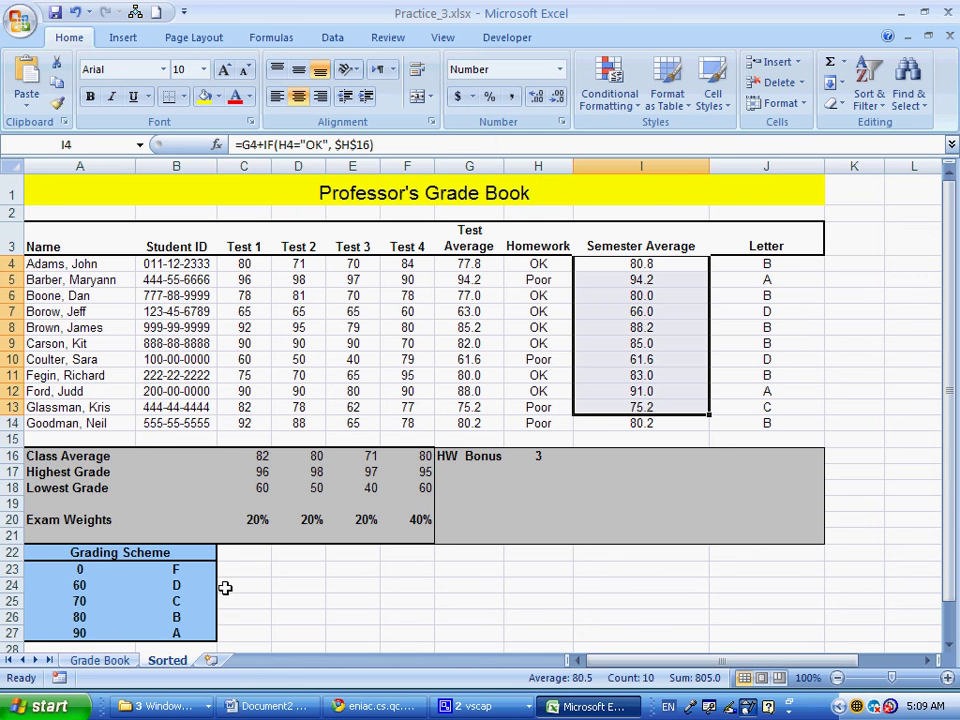
{"action": "left_click", "coordinate": [635, 325]}
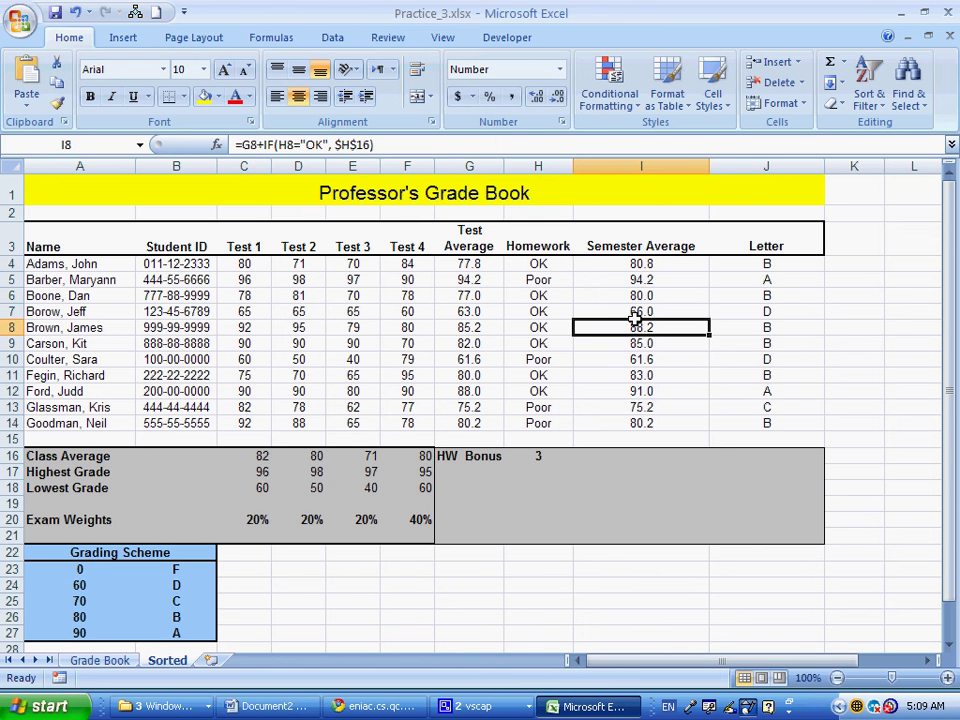
{"action": "scroll", "coordinate": [462, 98], "scroll_direction": "down", "scroll_amount": 4}
{"action": "left_click", "coordinate": [418, 98]}
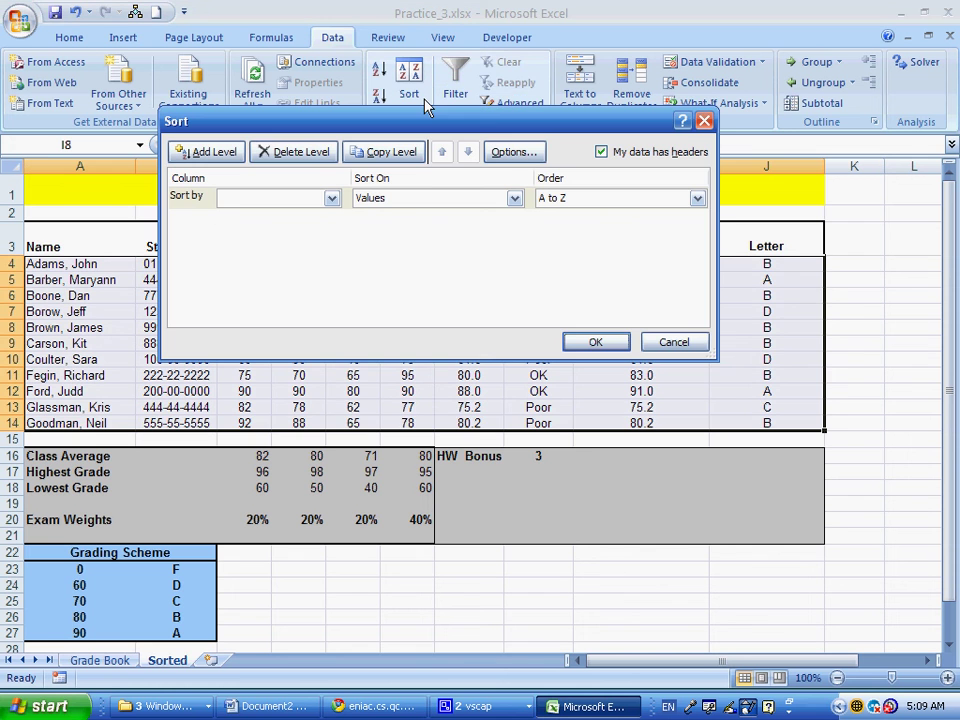
{"action": "left_click", "coordinate": [331, 198]}
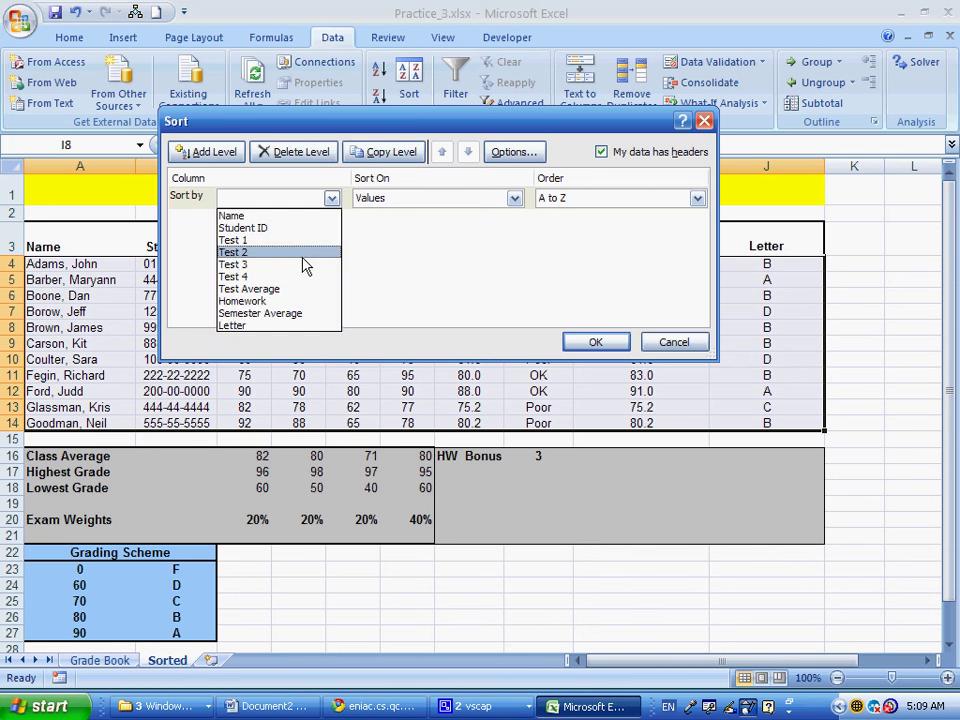
{"action": "left_click", "coordinate": [285, 311]}
{"action": "key", "text": "alt+Tab"}
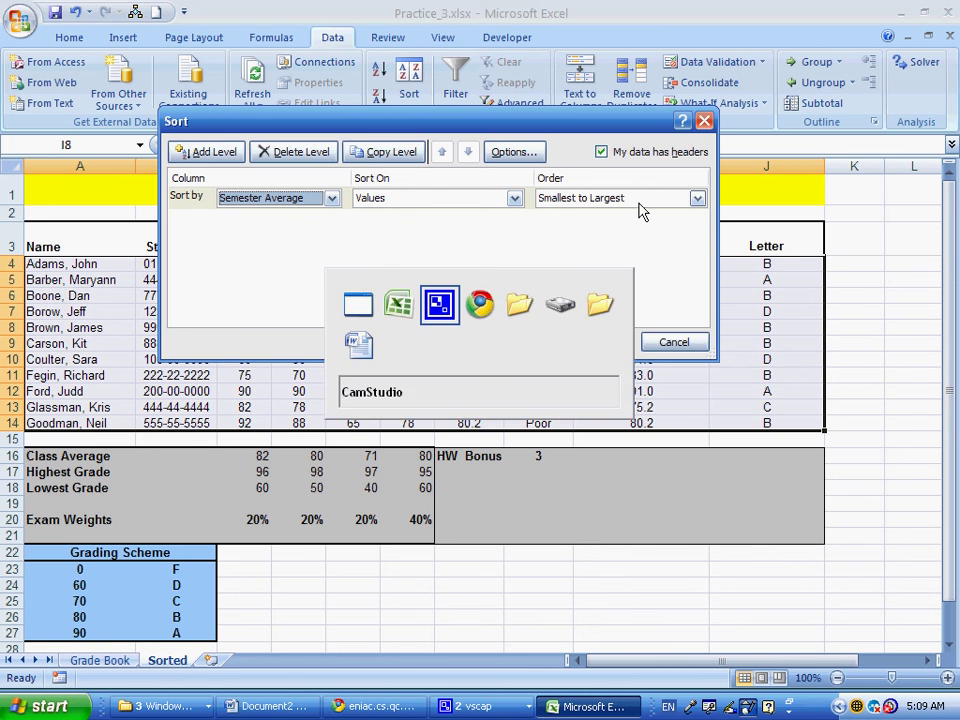
Read the assignment PDF in Chrome, highlighting the decimal-places and new-row instructions
{"action": "key", "text": "alt+Tab"}
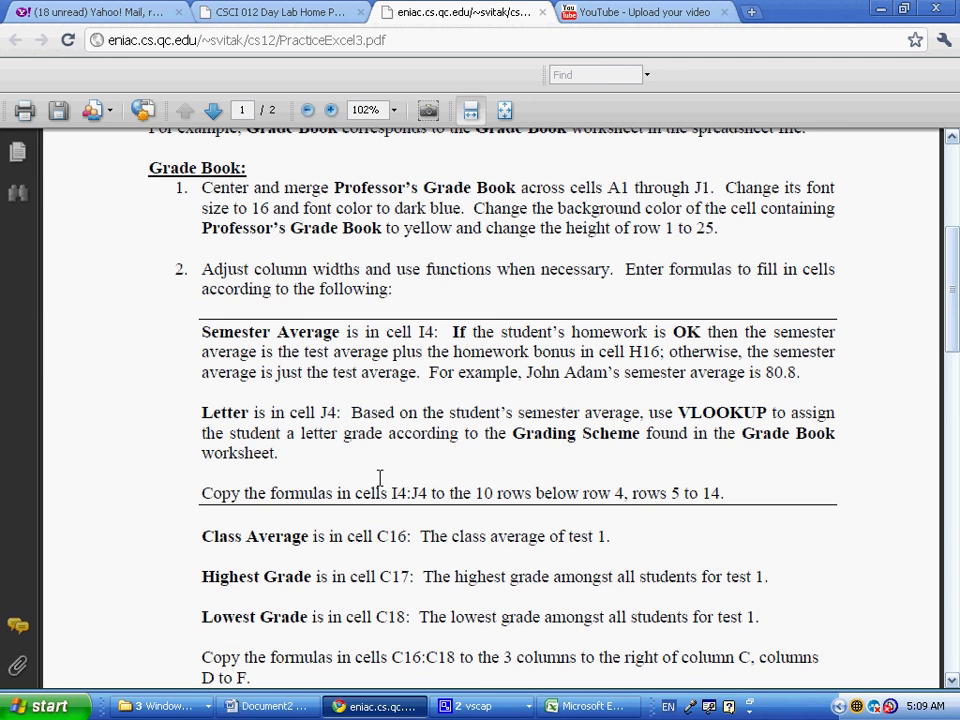
{"action": "scroll", "coordinate": [379, 477], "scroll_direction": "down", "scroll_amount": 5}
{"action": "scroll", "coordinate": [379, 455], "scroll_direction": "down", "scroll_amount": 7}
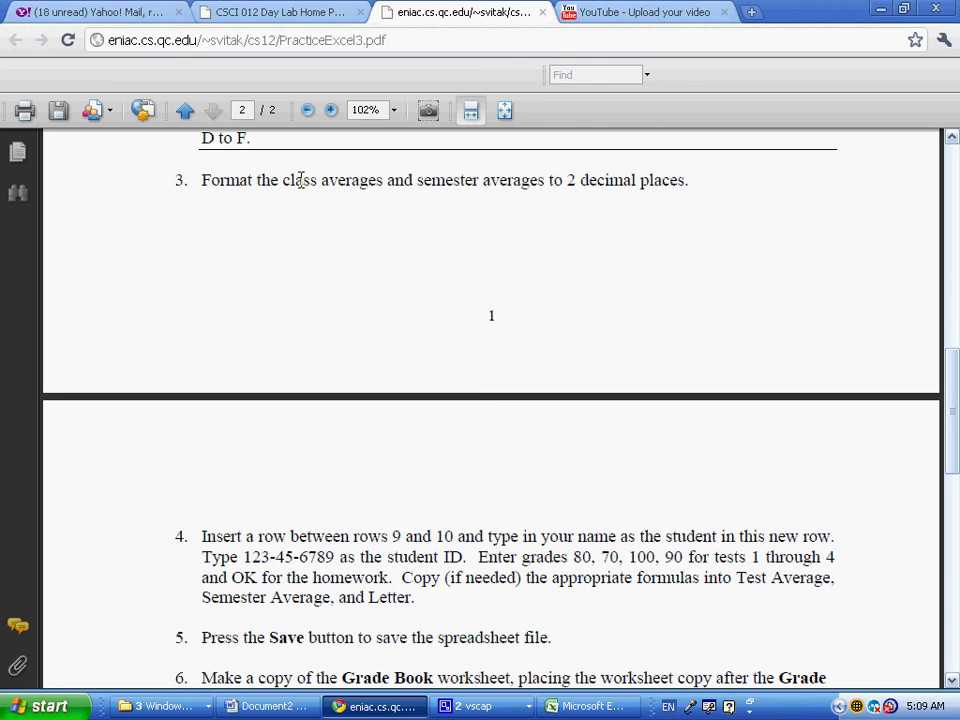
{"action": "left_click_drag", "start_coordinate": [388, 180], "coordinate": [640, 179]}
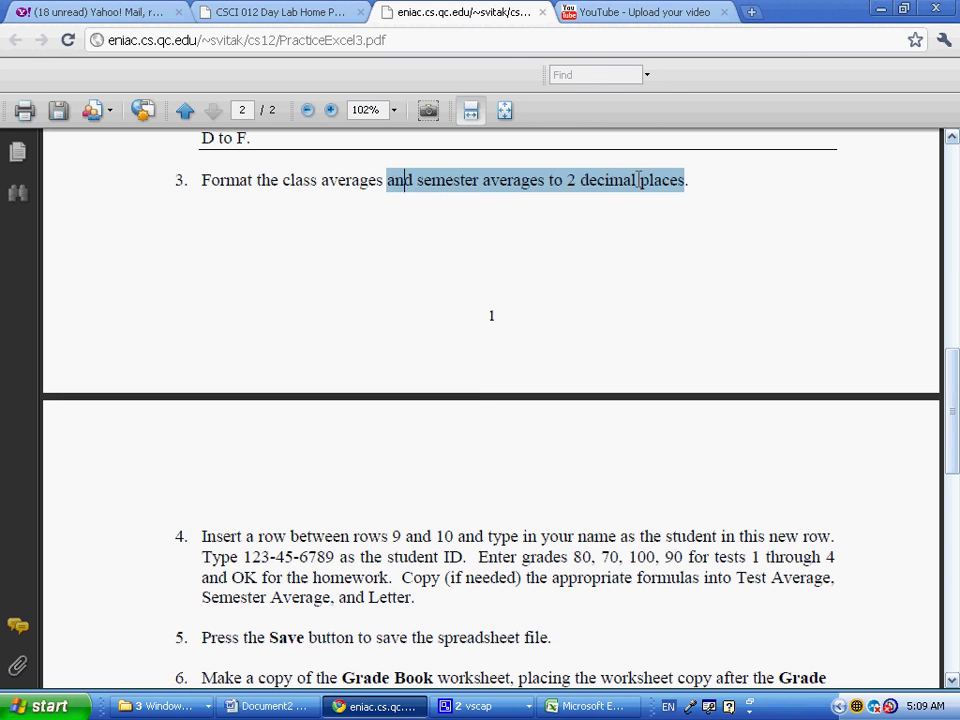
{"action": "scroll", "coordinate": [441, 390], "scroll_direction": "down", "scroll_amount": 4}
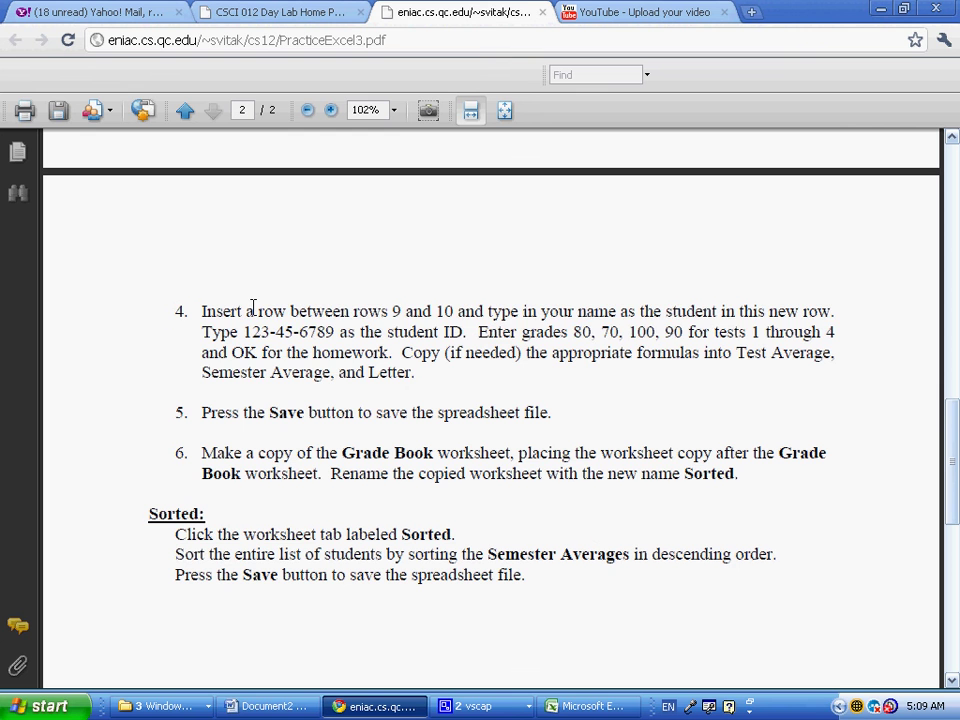
{"action": "left_click_drag", "start_coordinate": [253, 306], "coordinate": [346, 362]}
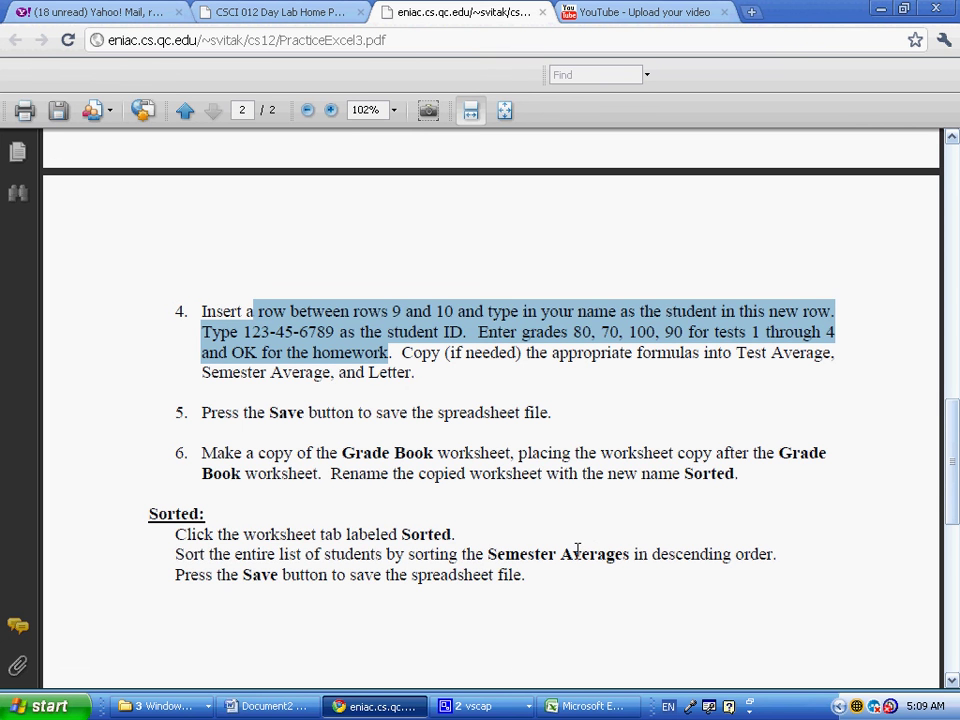
Sort the Sorted sheet by Semester Average, largest to smallest, then return to Grade Book
{"action": "key", "text": "alt+Tab"}
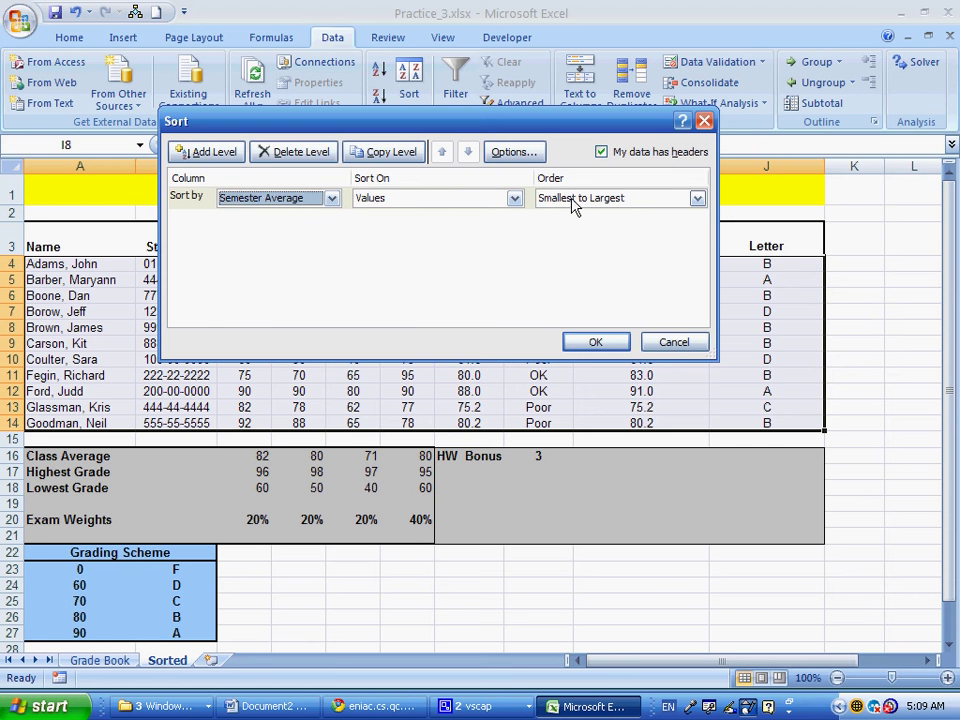
{"action": "left_click", "coordinate": [574, 212]}
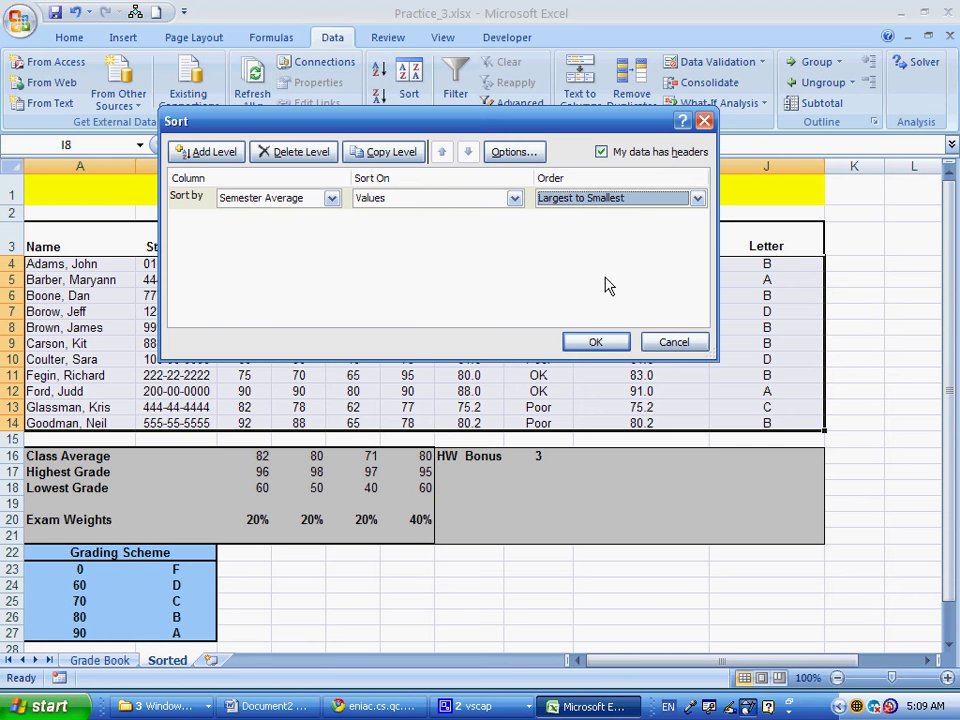
{"action": "key", "text": "Return"}
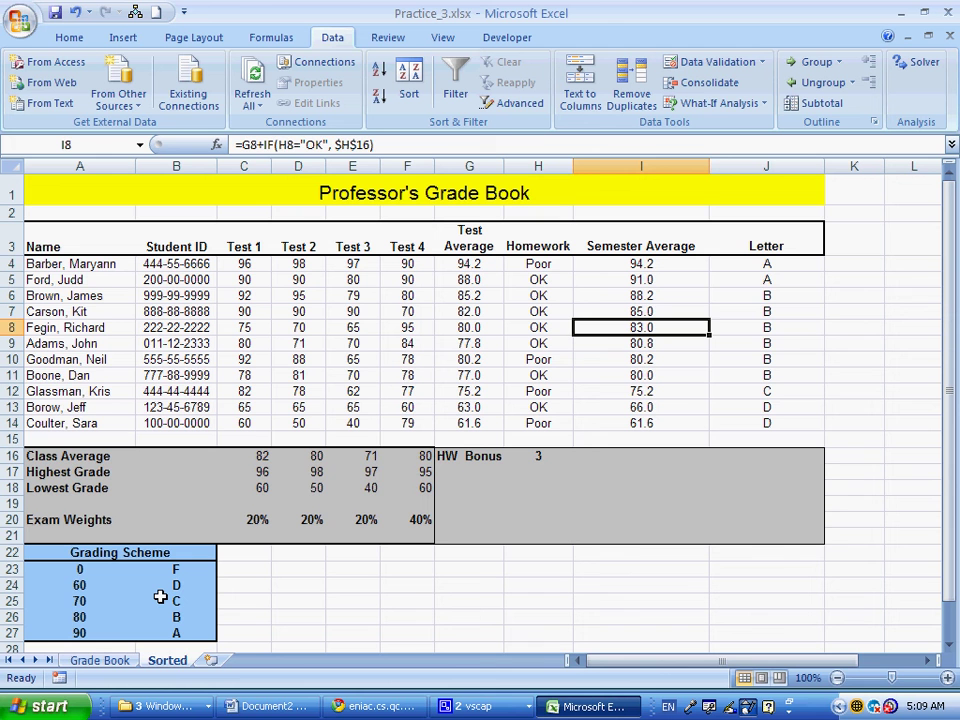
{"action": "key", "text": "ctrl+Page_Up"}
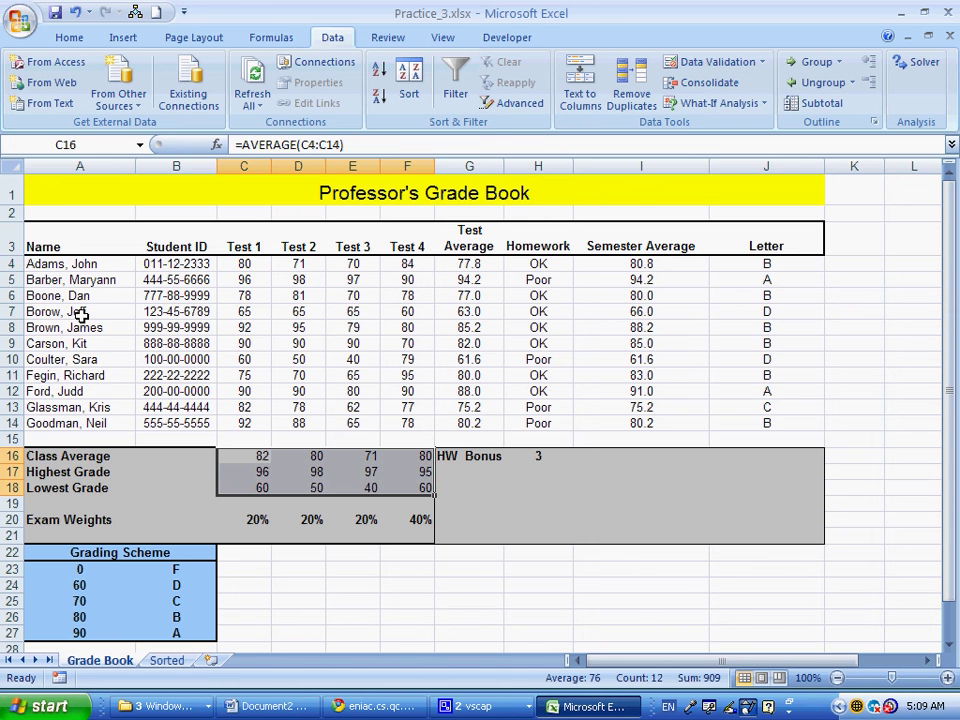
Insert a blank row 10 and enter the new student's name and ID
{"action": "left_click", "coordinate": [12, 359]}
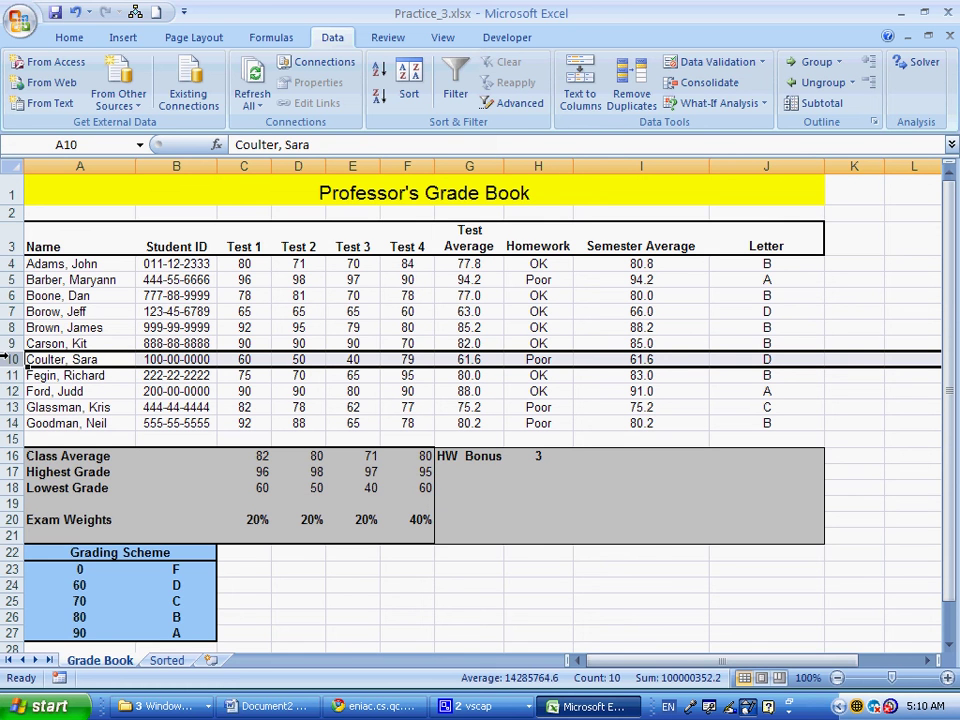
{"action": "key", "text": "ctrl+shift+equal"}
{"action": "left_click", "coordinate": [66, 358]}
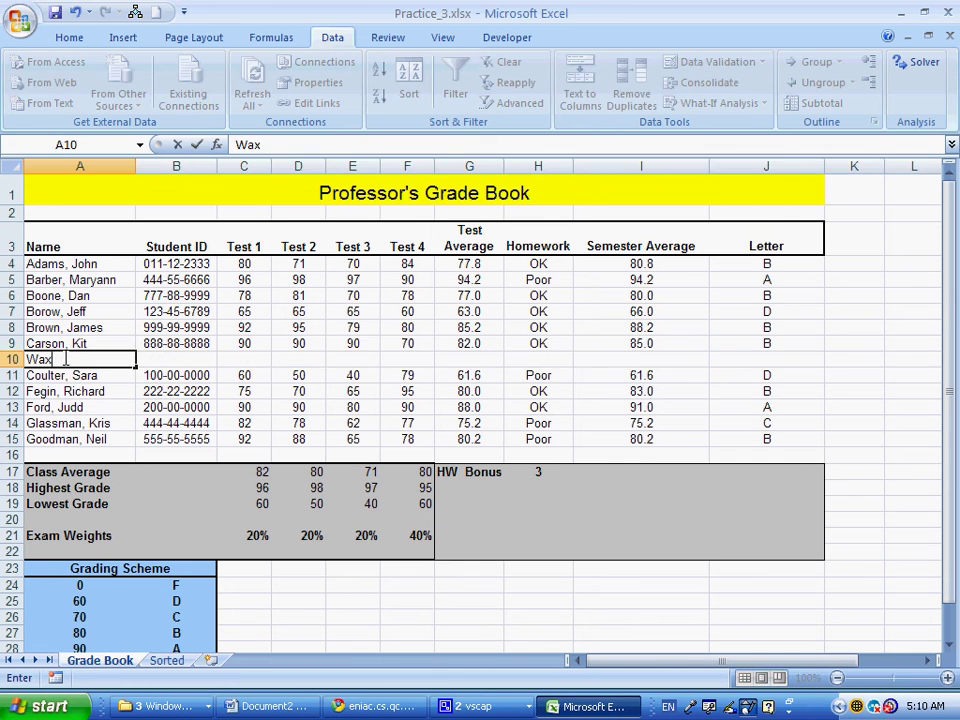
{"action": "key", "text": "Tab"}
{"action": "type", "text": "12"}
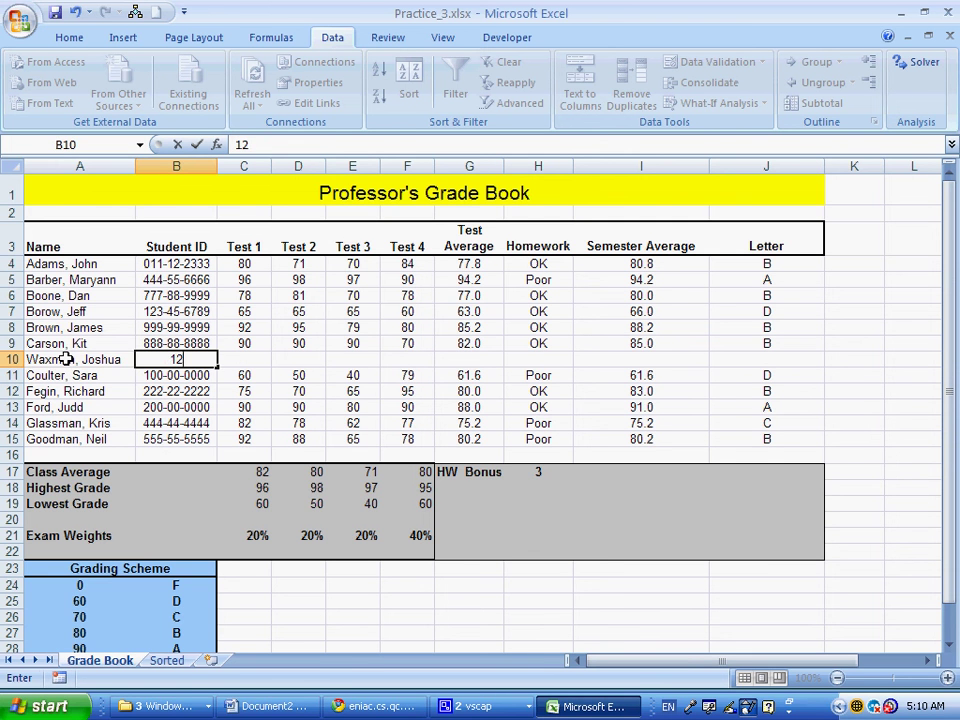
{"action": "type", "text": "3-45-67-89"}
{"action": "key", "text": "Return"}
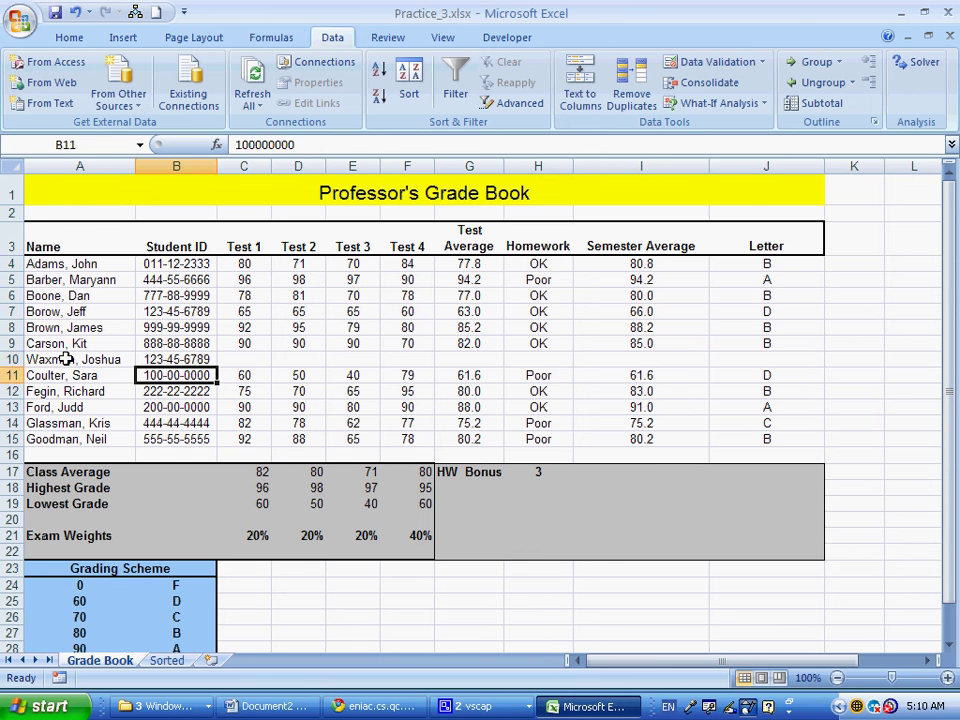
Enter the new student's test scores 78, 78, 98, 56 and homework OK
{"action": "key", "text": "Up"}
{"action": "key", "text": "Right"}
{"action": "type", "text": "78"}
{"action": "key", "text": "Tab"}
{"action": "type", "text": "78"}
{"action": "key", "text": "Tab"}
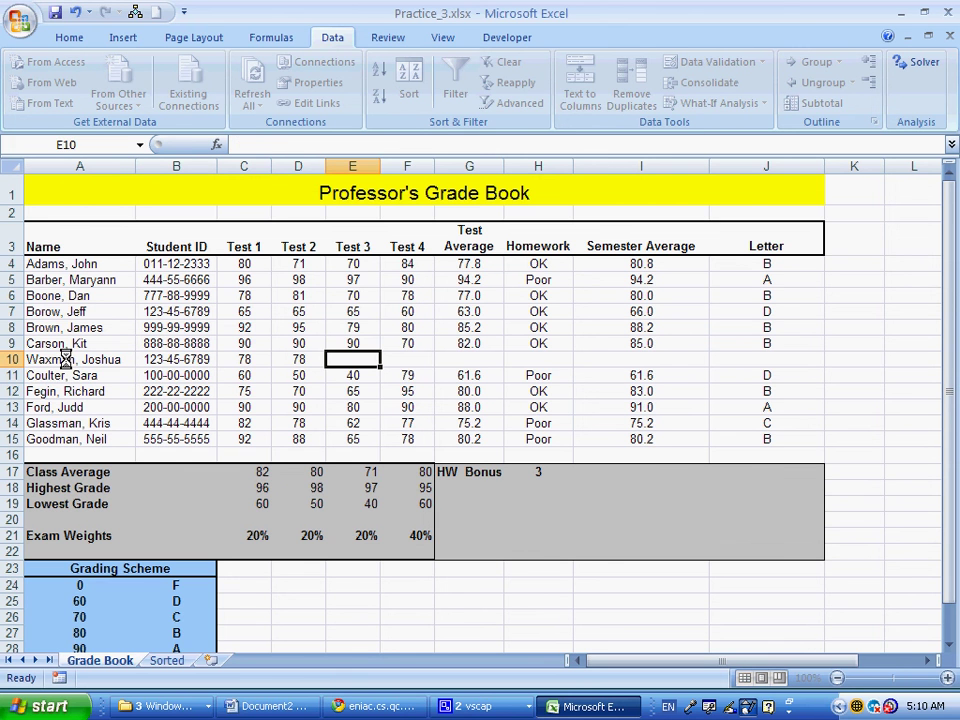
{"action": "type", "text": "98"}
{"action": "key", "text": "Tab"}
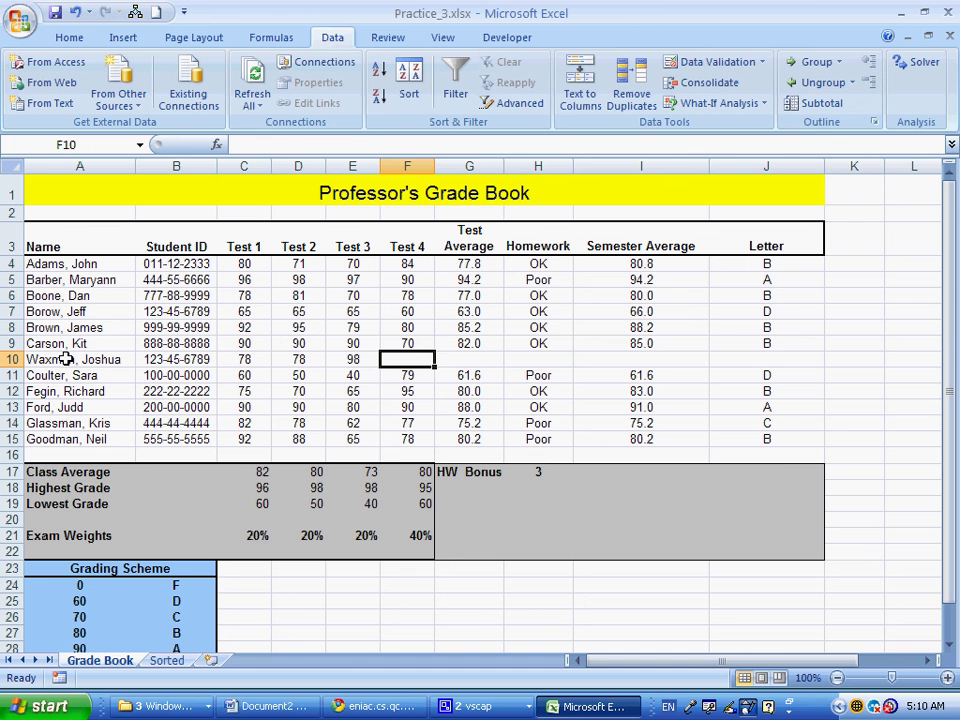
{"action": "type", "text": "56"}
{"action": "key", "text": "Tab"}
{"action": "key", "text": "Tab"}
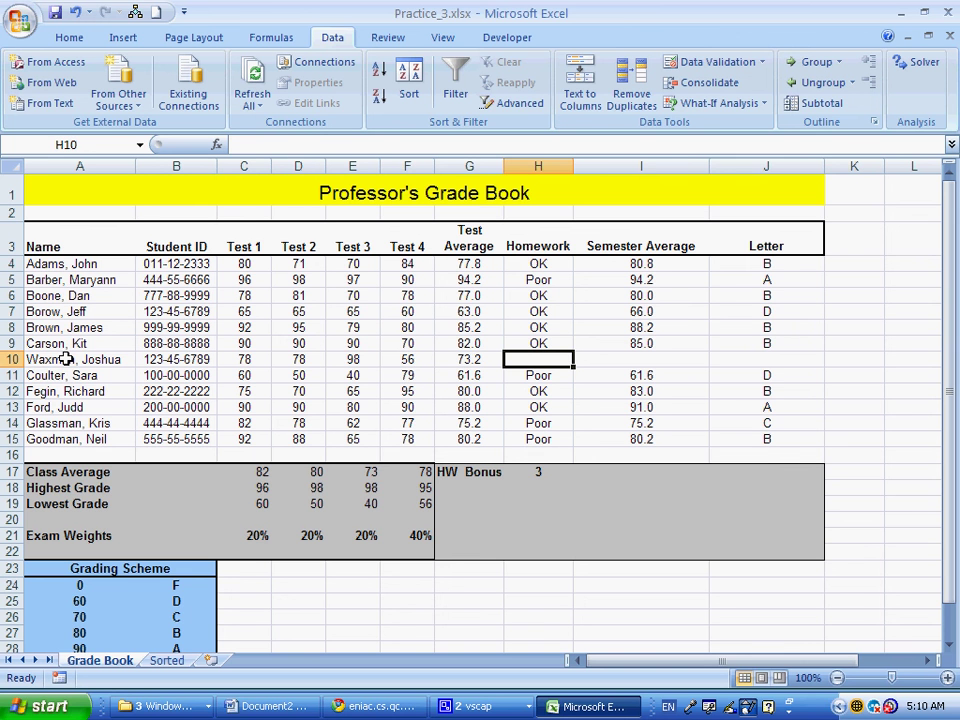
{"action": "type", "text": "OK"}
{"action": "key", "text": "Tab"}
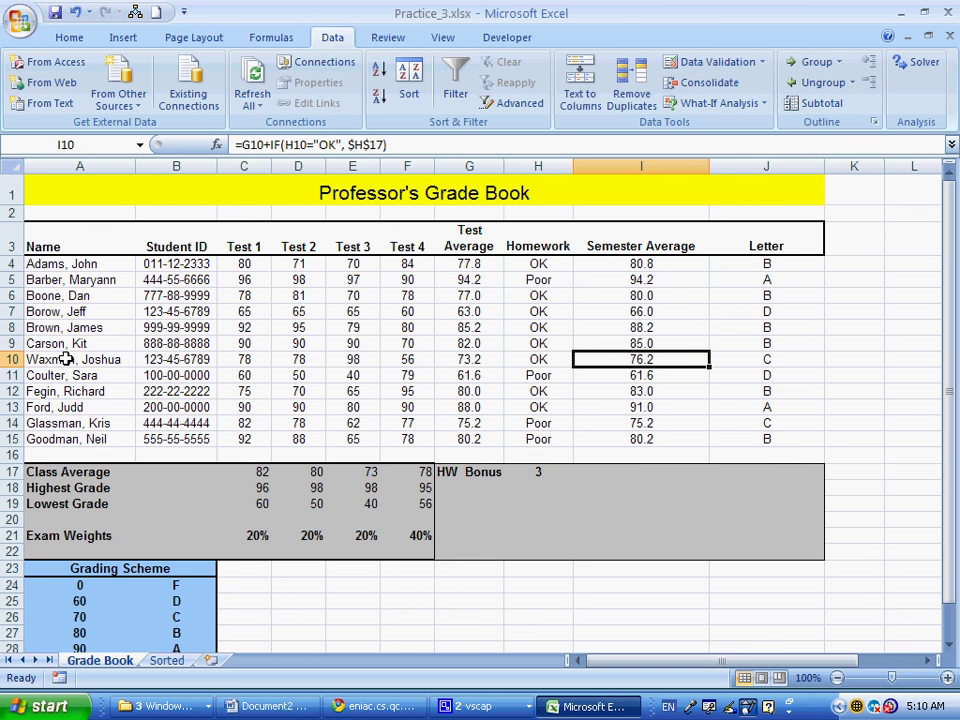
{"action": "left_click", "coordinate": [242, 357]}
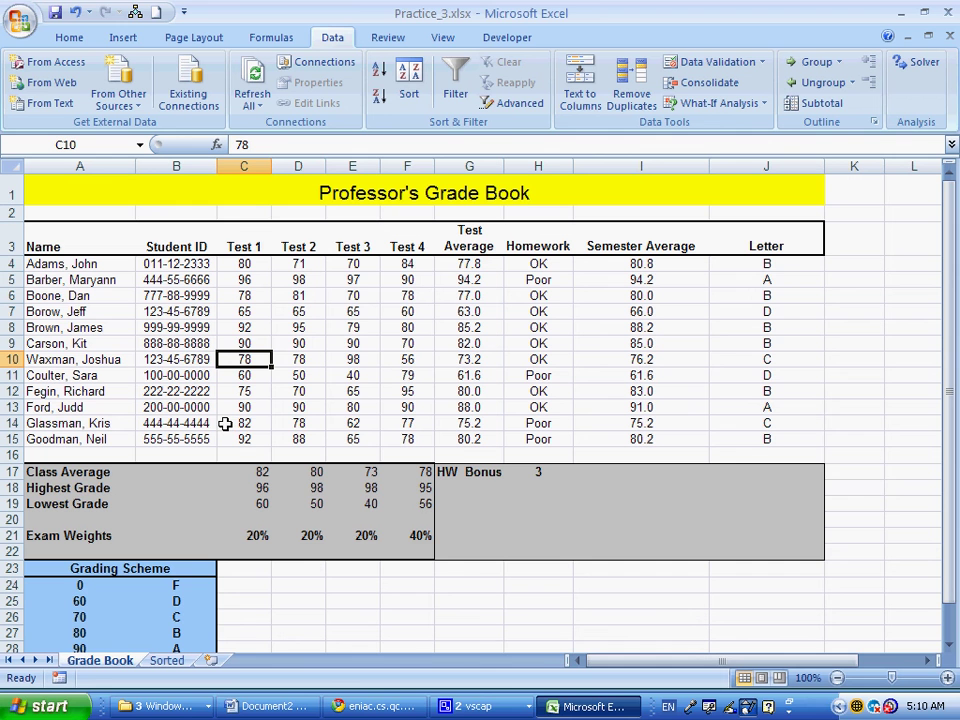
{"action": "left_click", "coordinate": [475, 706]}
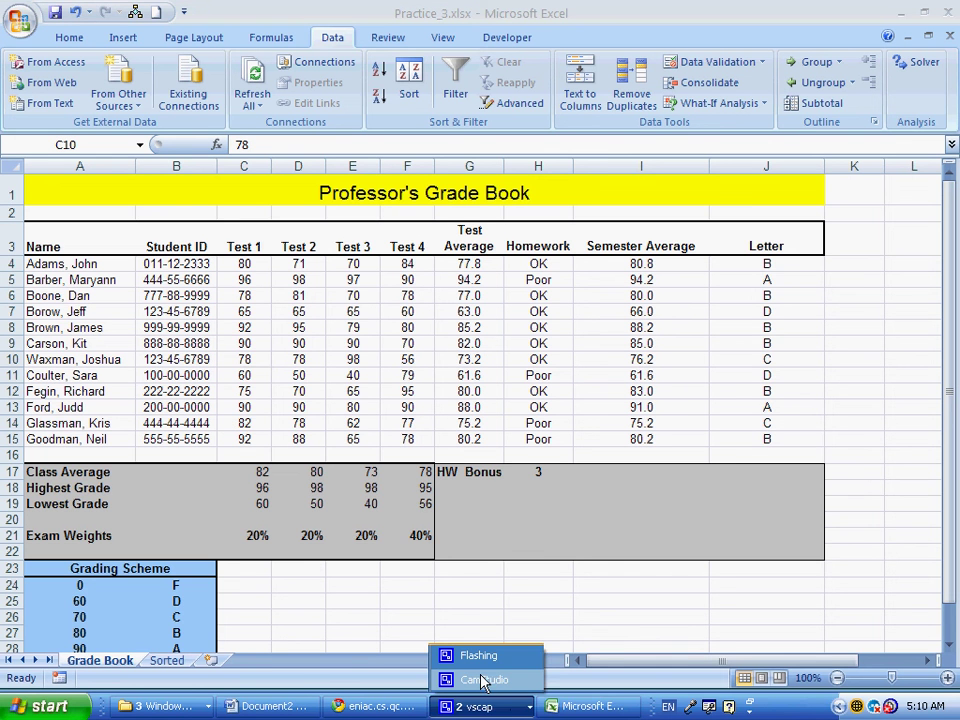
{"action": "left_click", "coordinate": [484, 681]}
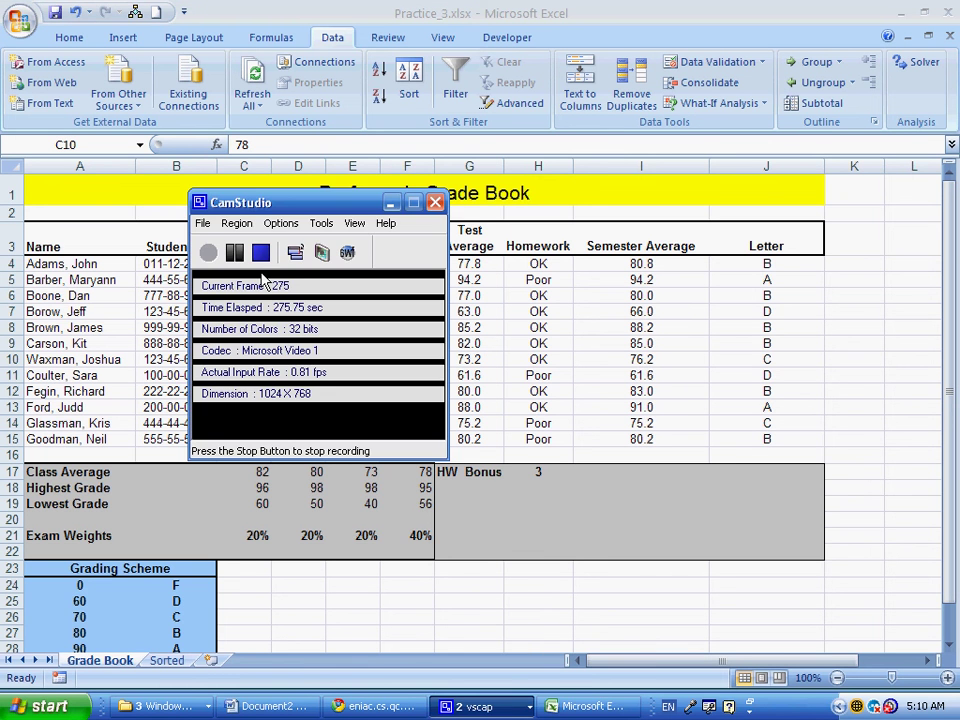